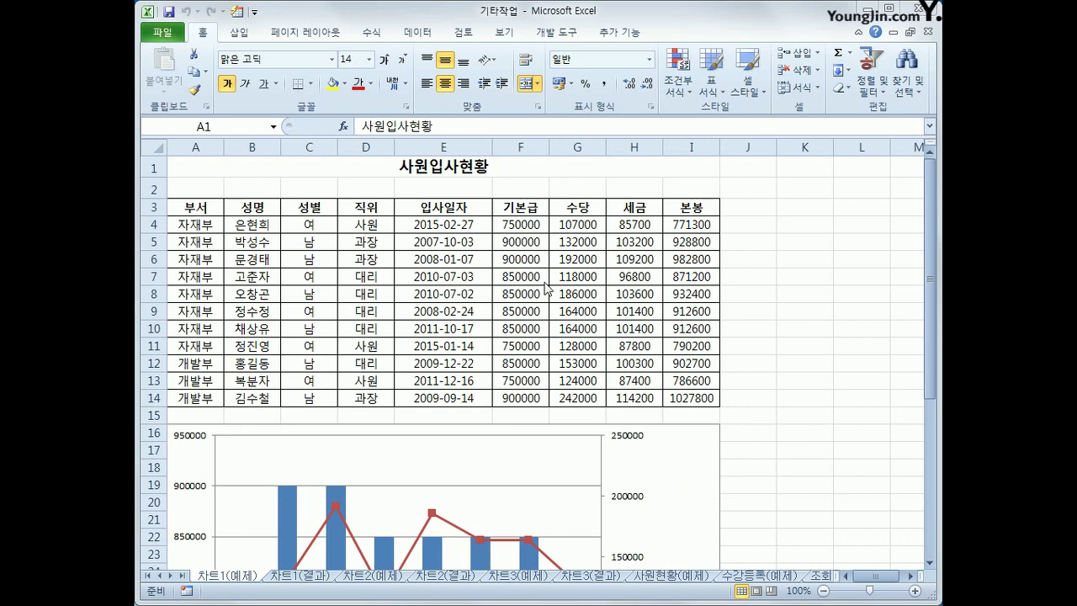
Examine the employee table and the combined 기본급/수당 column and line chart below it.
{"action": "left_click", "coordinate": [522, 260]}
{"action": "scroll", "coordinate": [522, 260], "scroll_direction": "down", "scroll_amount": 3}
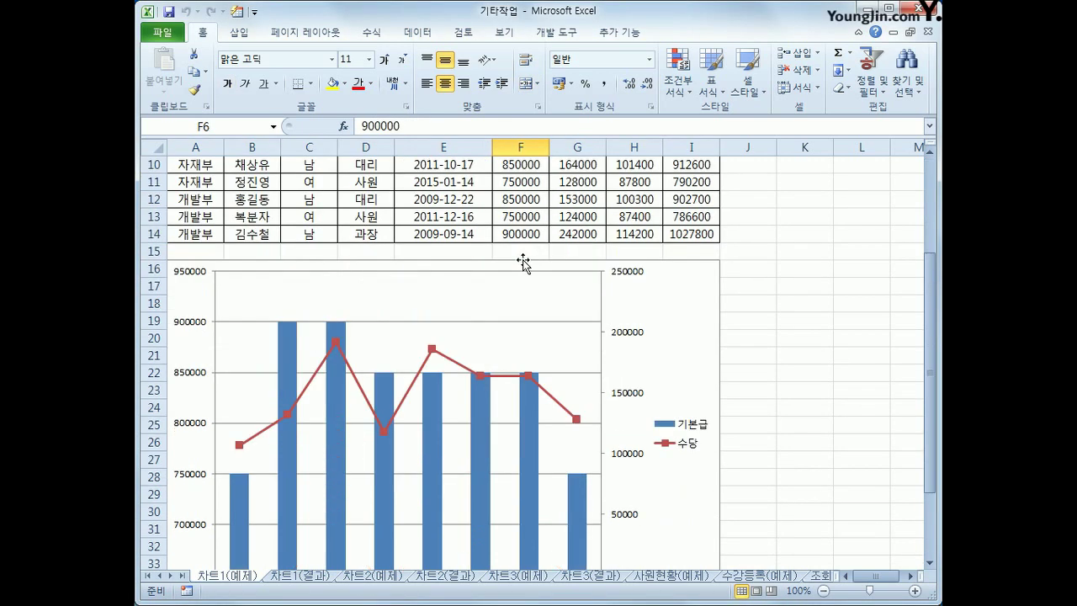
{"action": "scroll", "coordinate": [421, 366], "scroll_direction": "down", "scroll_amount": 1}
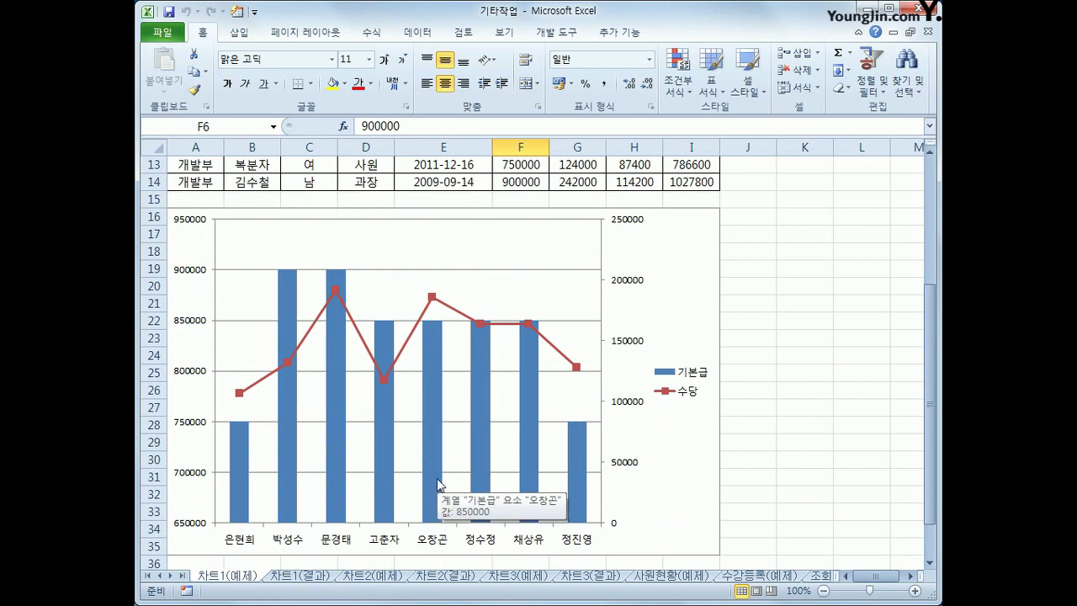
{"action": "mouse_move", "coordinate": [517, 437]}
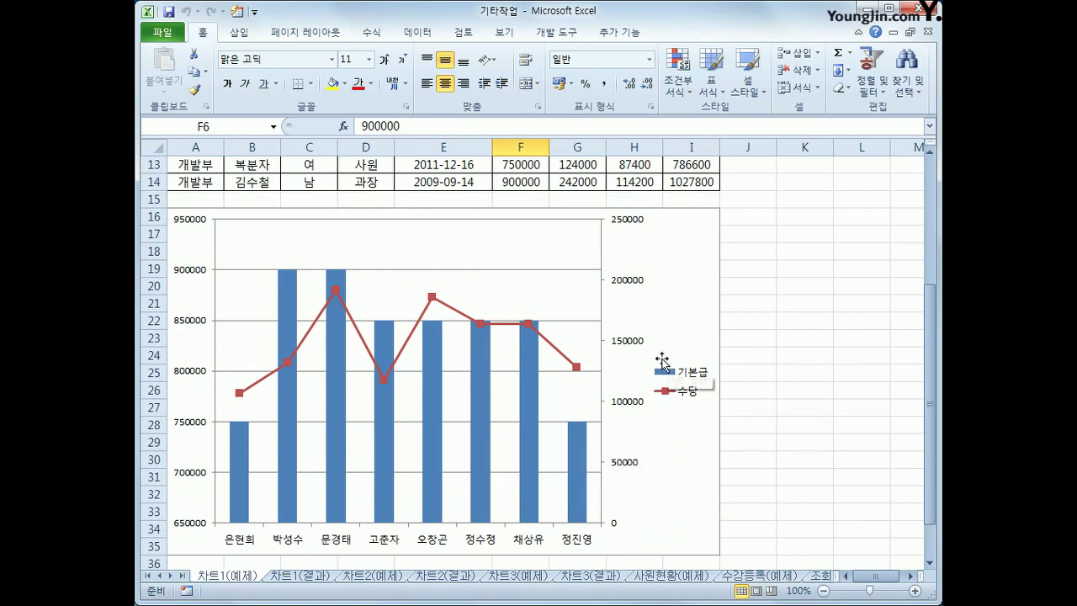
{"action": "scroll", "coordinate": [663, 359], "scroll_direction": "up", "scroll_amount": 4}
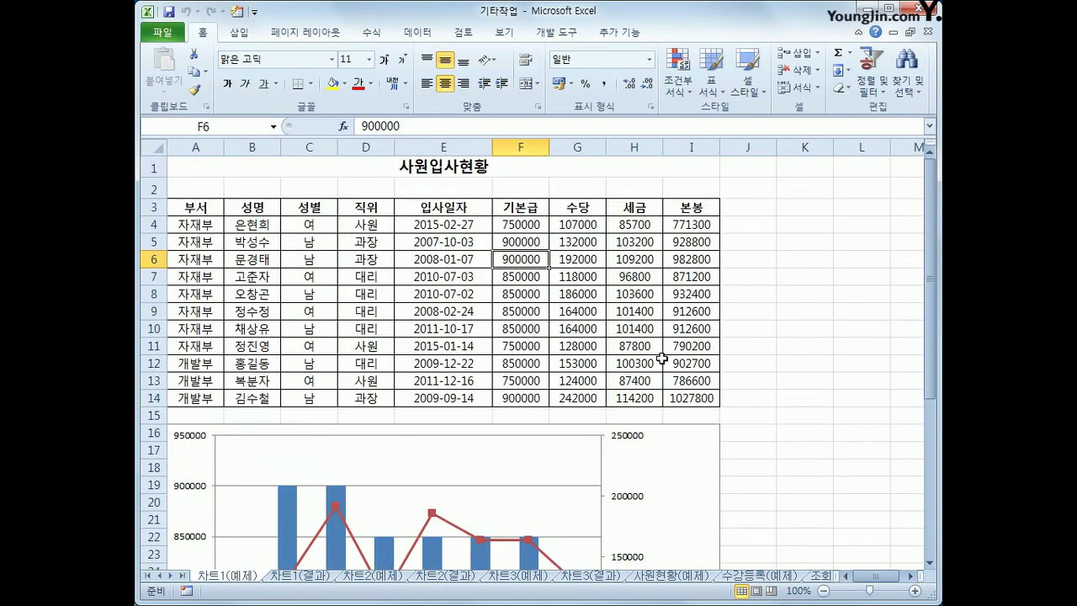
{"action": "scroll", "coordinate": [643, 458], "scroll_direction": "down", "scroll_amount": 3}
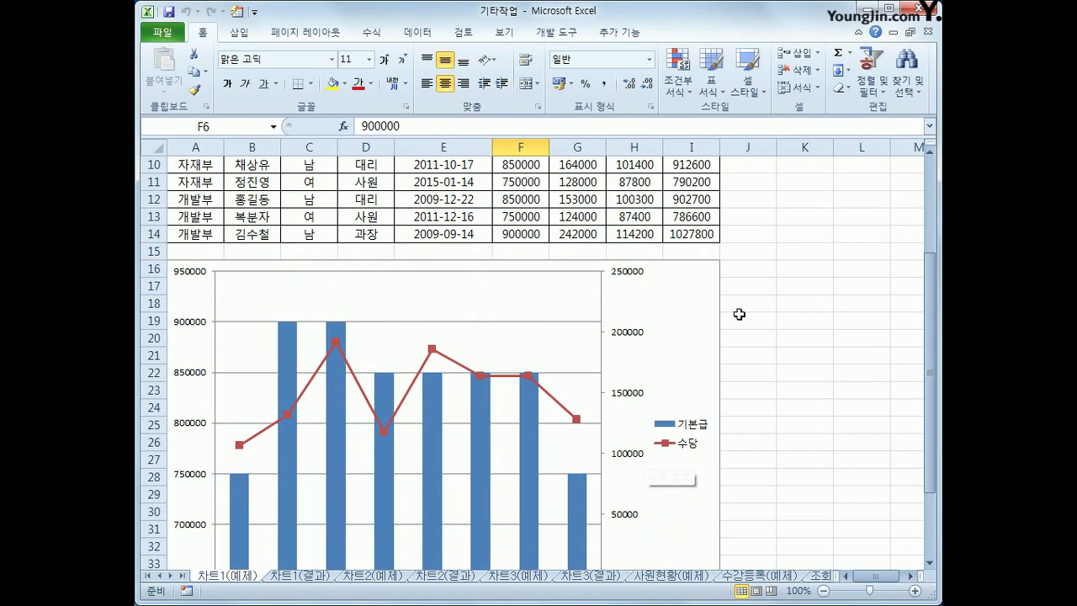
{"action": "left_click", "coordinate": [688, 377]}
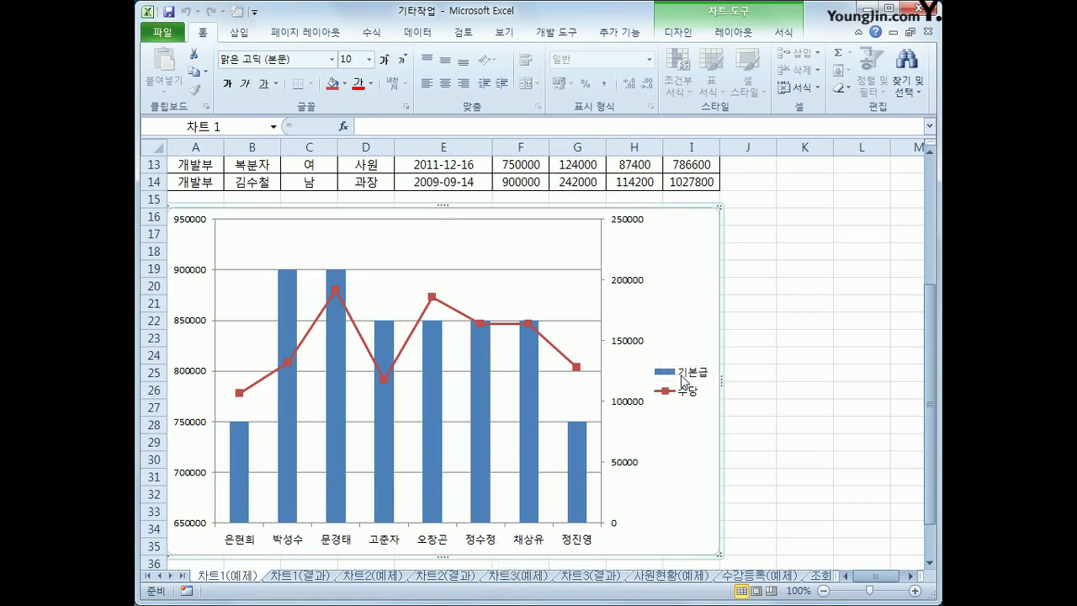
{"action": "scroll", "coordinate": [690, 307], "scroll_direction": "up", "scroll_amount": 3}
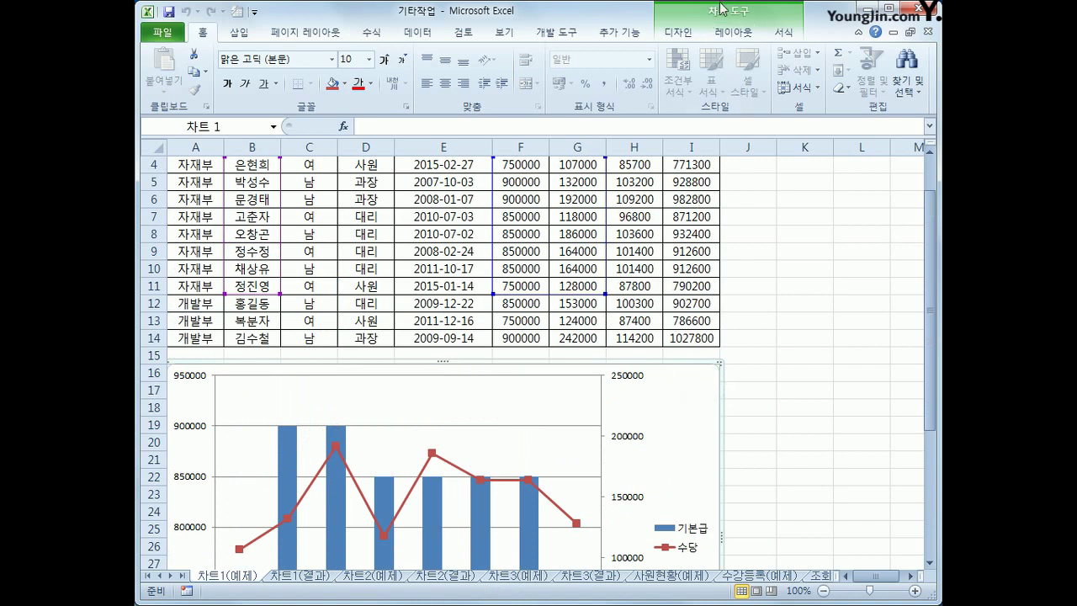
{"action": "left_click", "coordinate": [847, 456]}
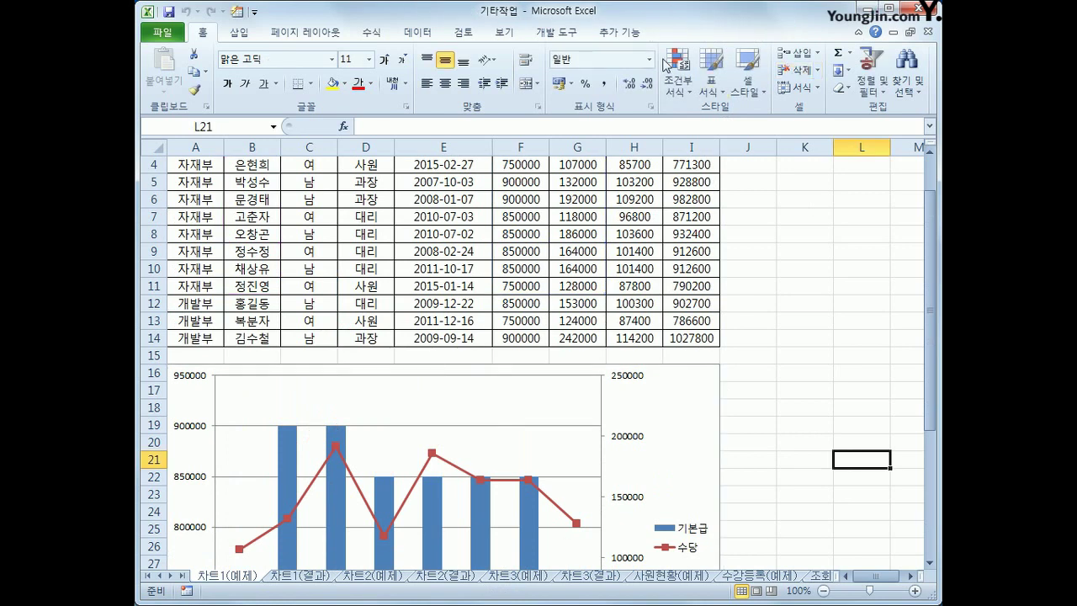
Add a title above the chart (차트 위) and set its text to "자재부 기본급/수당현황".
{"action": "left_click", "coordinate": [702, 408]}
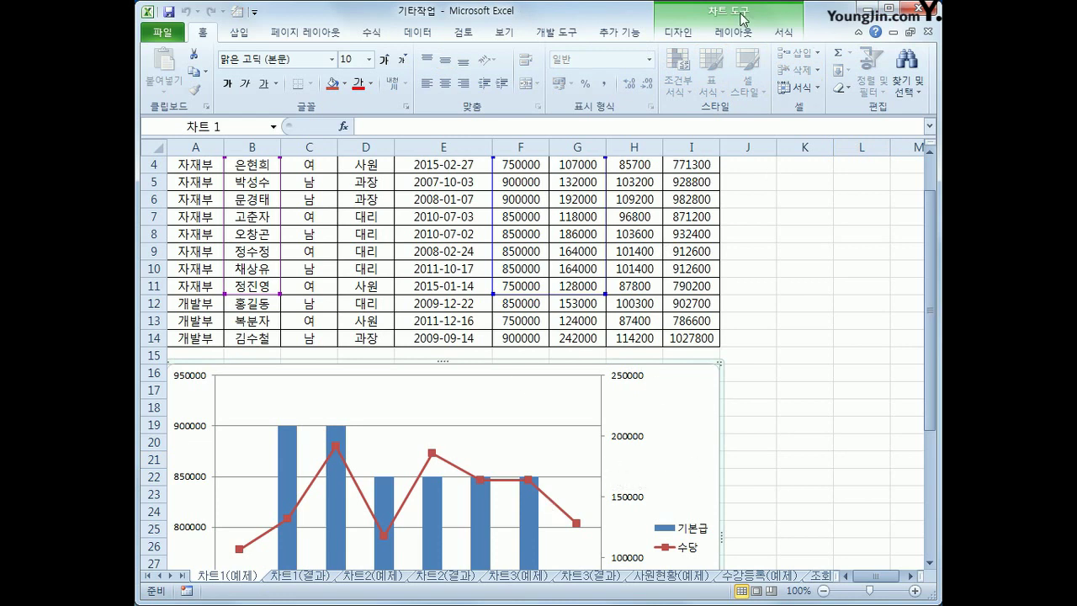
{"action": "left_click", "coordinate": [744, 37]}
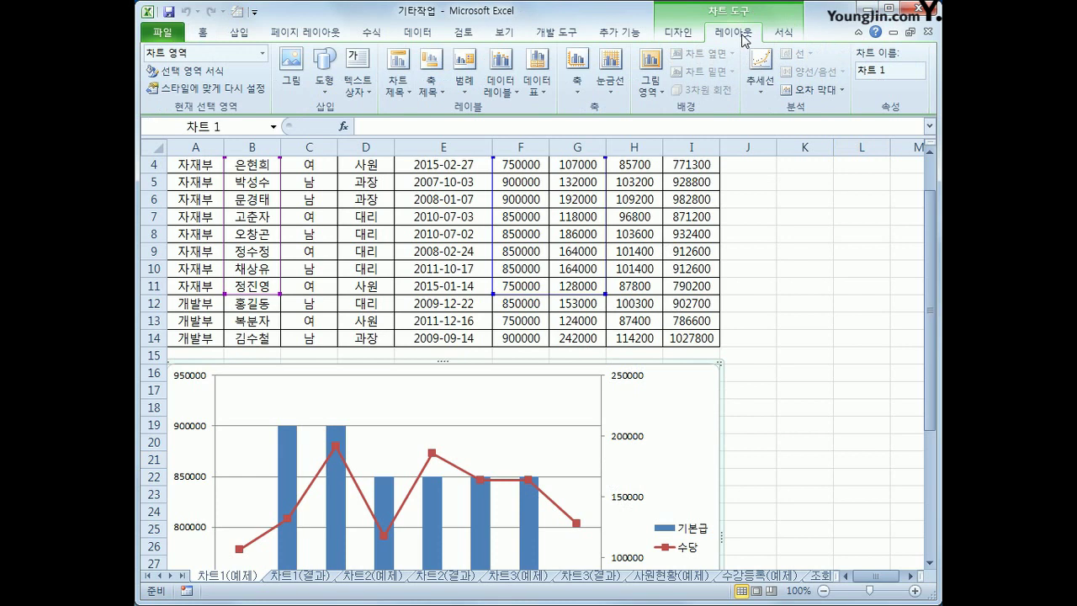
{"action": "left_click", "coordinate": [402, 88]}
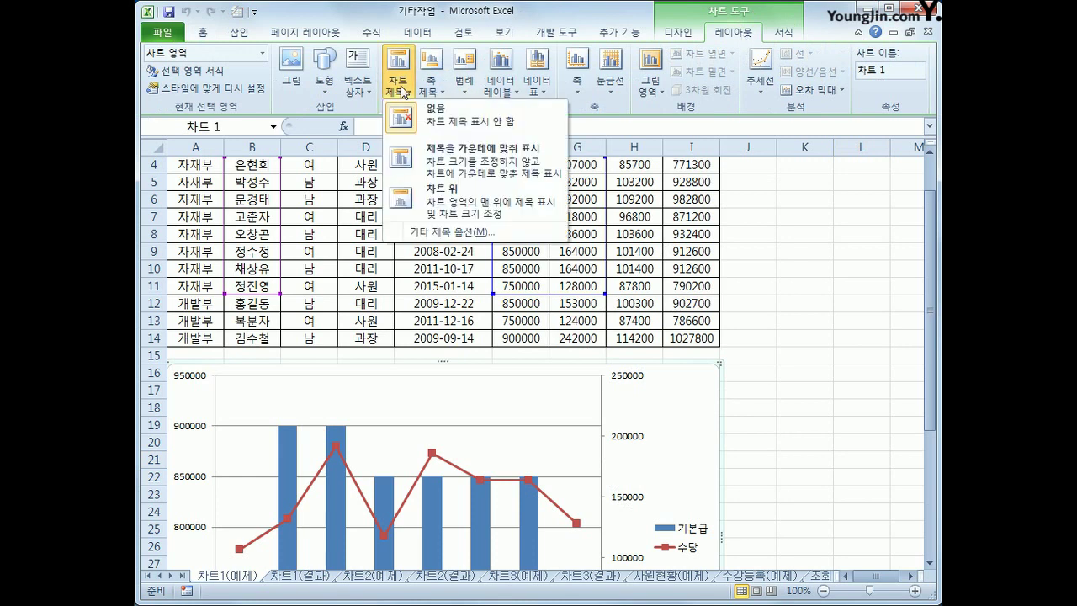
{"action": "left_click", "coordinate": [443, 202]}
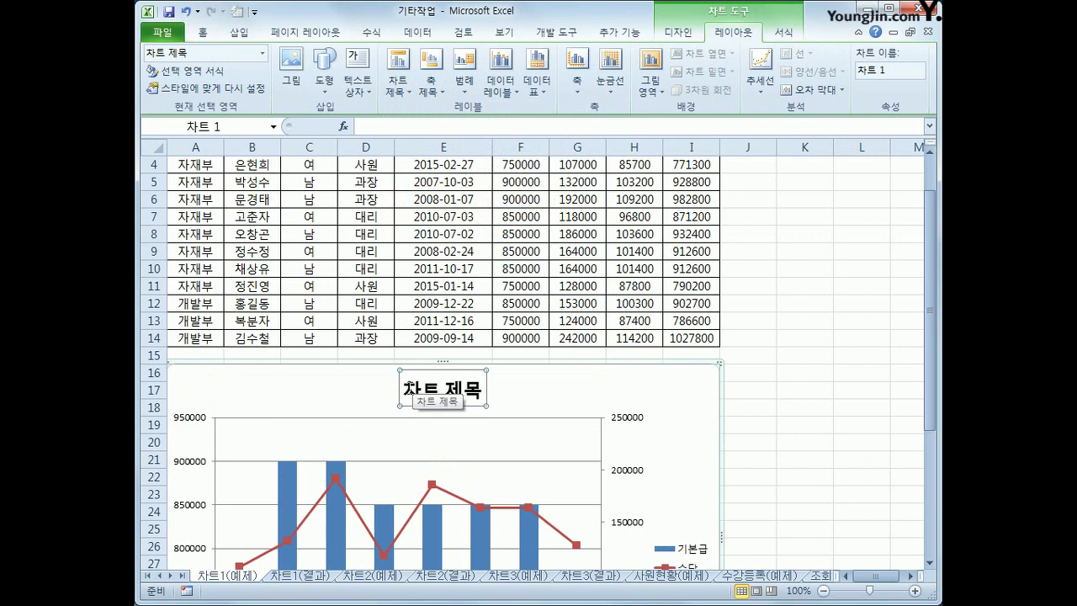
{"action": "left_click_drag", "start_coordinate": [406, 389], "coordinate": [475, 390]}
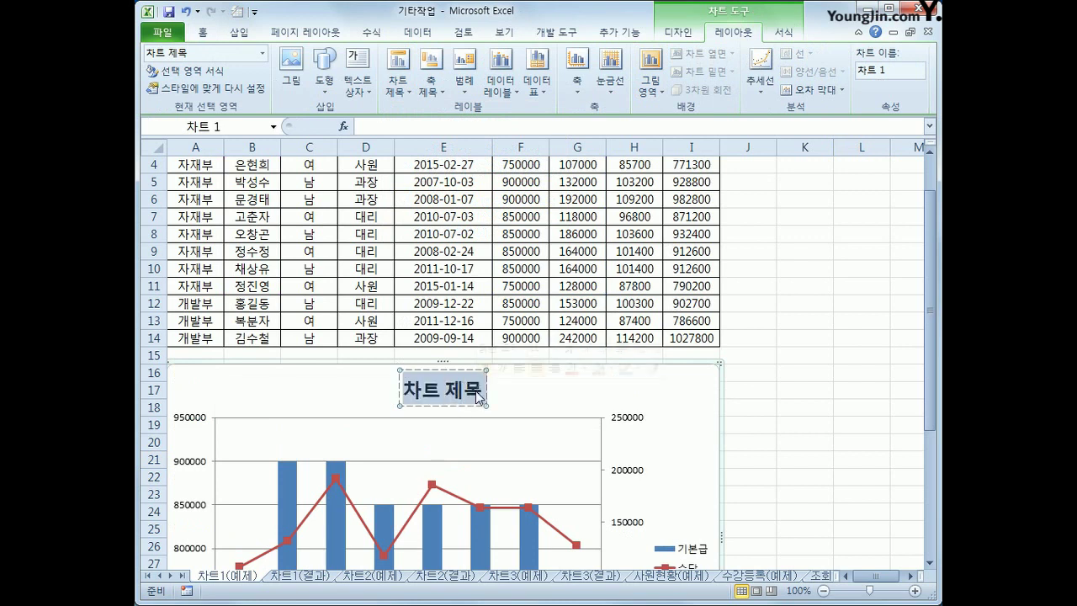
{"action": "type", "text": "자재부"}
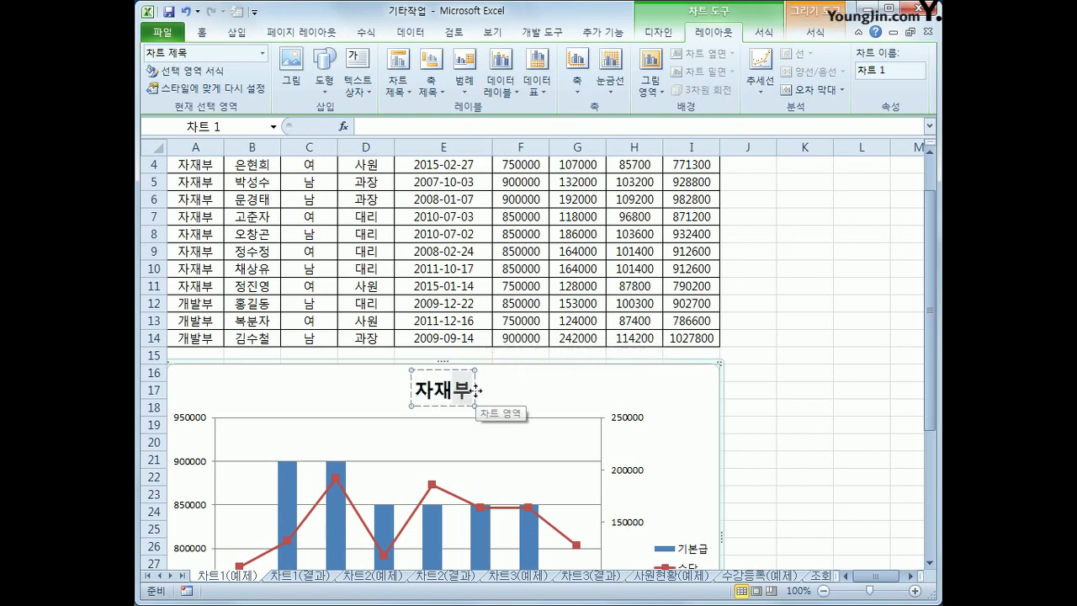
{"action": "type", "text": " 기본급/"}
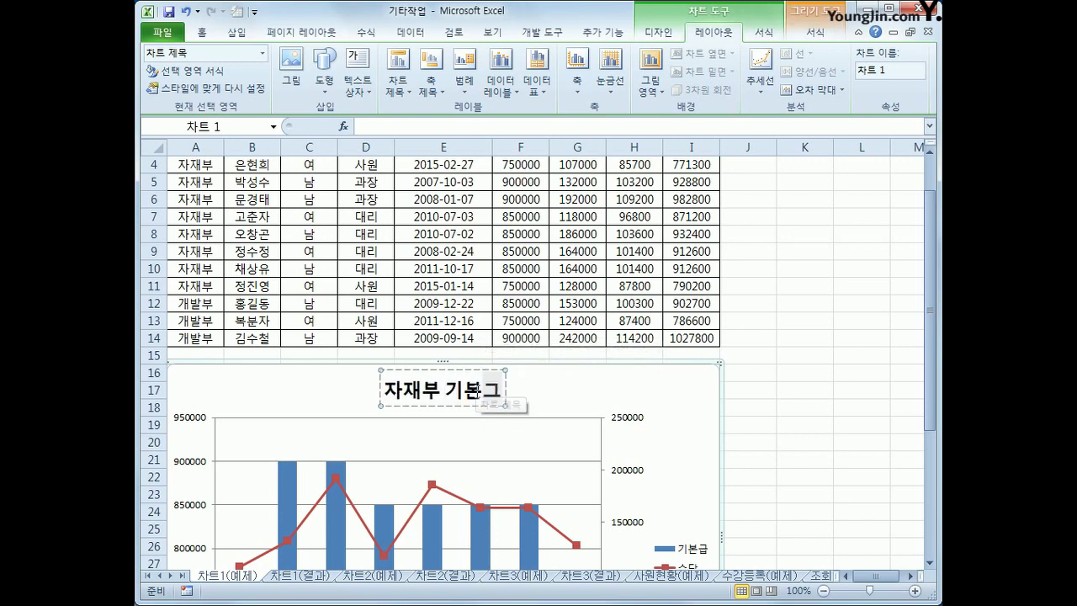
{"action": "type", "text": "수당현황"}
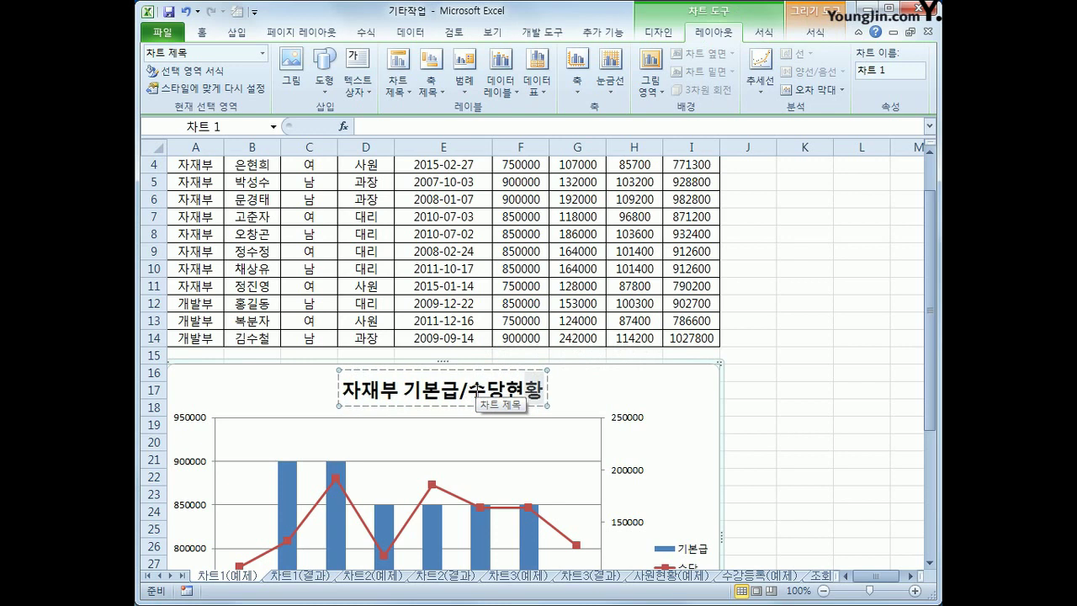
{"action": "left_click", "coordinate": [499, 368]}
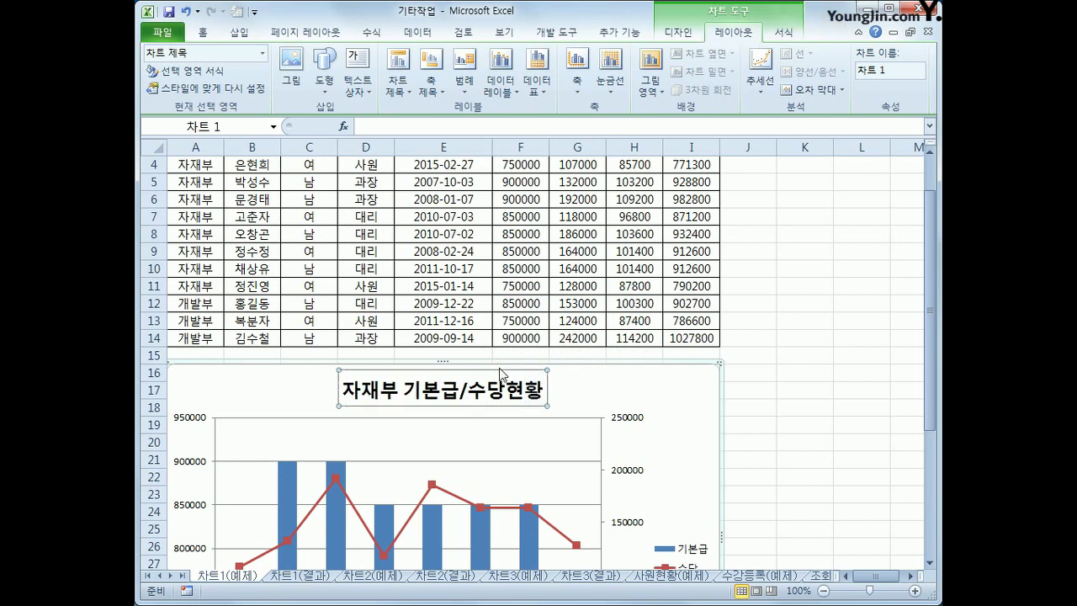
Format the chart title in the 궁서체 font at size 14.
{"action": "left_click", "coordinate": [504, 388]}
{"action": "left_click", "coordinate": [506, 368]}
{"action": "right_click", "coordinate": [507, 370]}
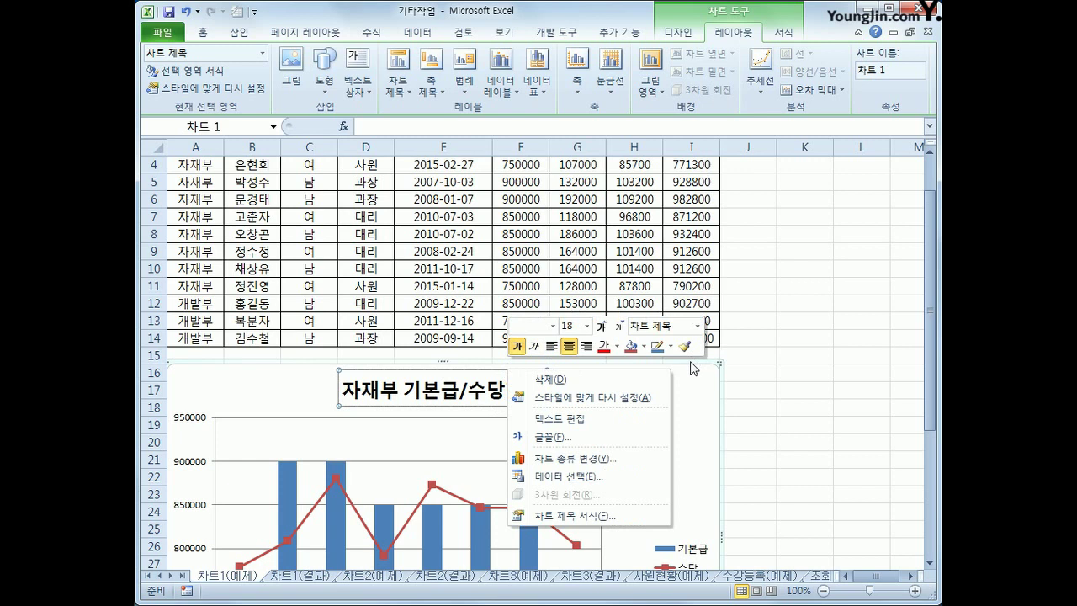
{"action": "left_click", "coordinate": [553, 326]}
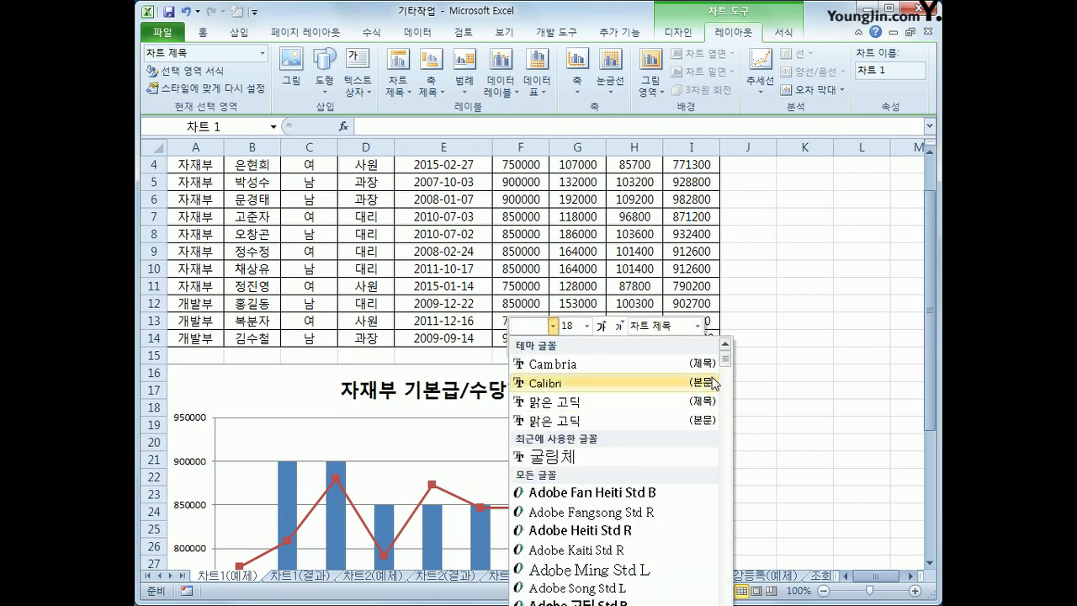
{"action": "left_click_drag", "start_coordinate": [725, 358], "coordinate": [720, 446]}
{"action": "left_click", "coordinate": [632, 526]}
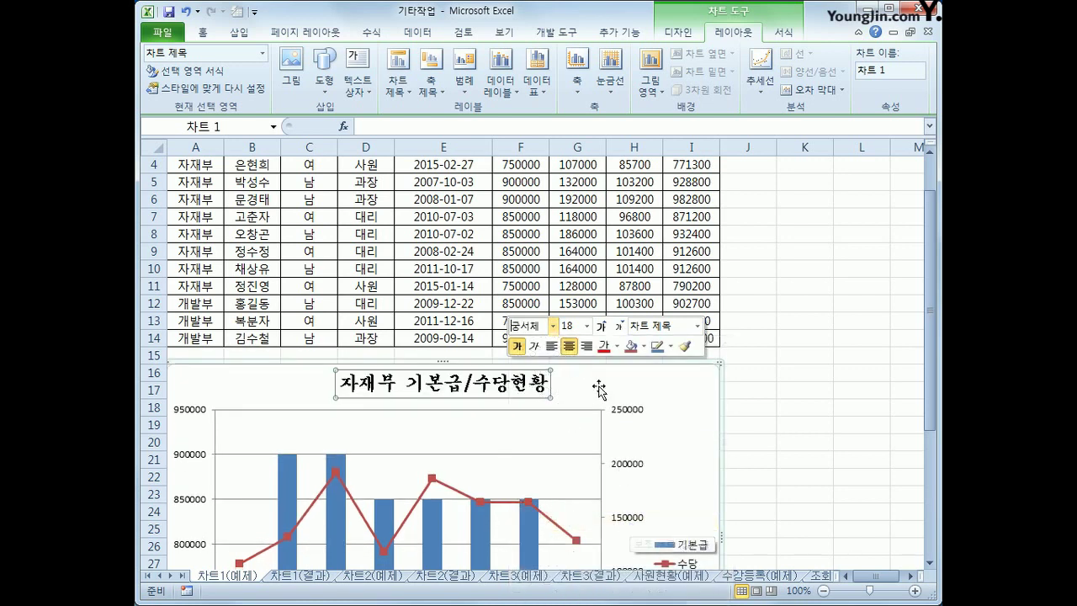
{"action": "left_click", "coordinate": [586, 326]}
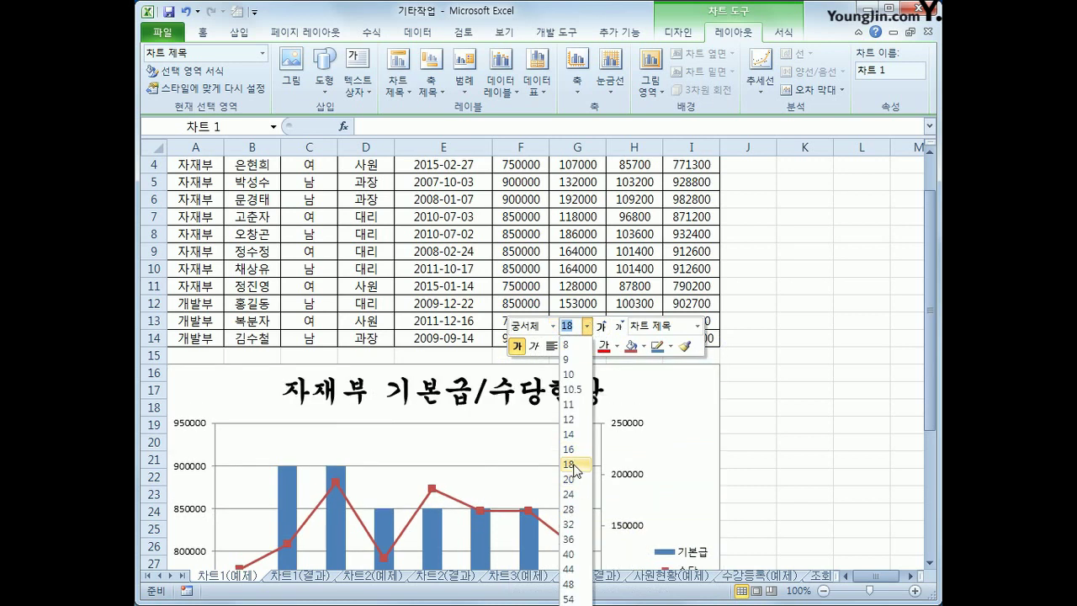
{"action": "left_click", "coordinate": [571, 434]}
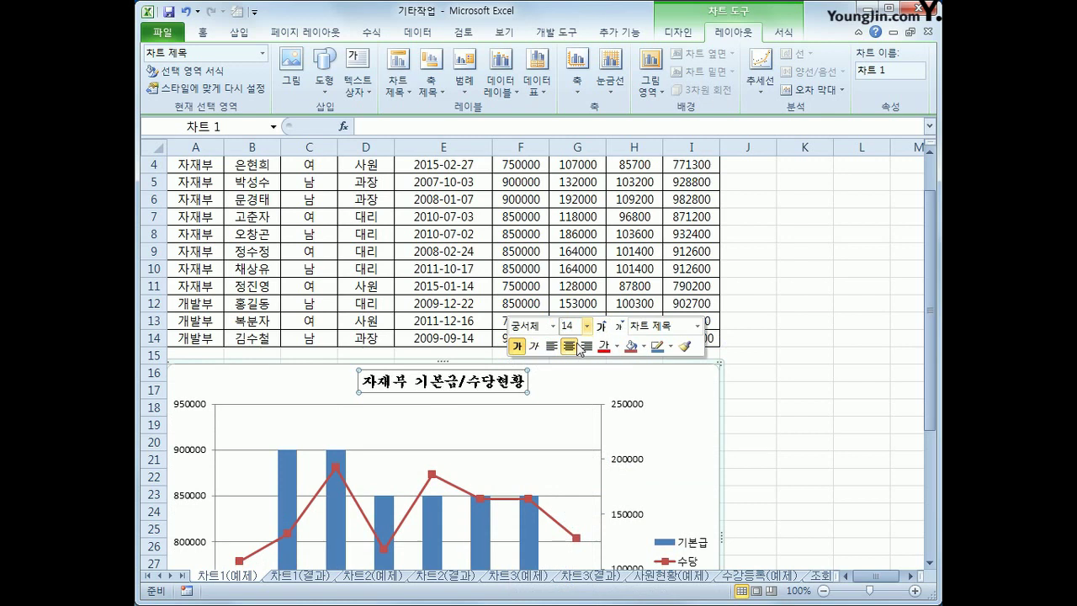
Apply the outer (바깥쪽) shadow preset that falls diagonally to the lower right at 45° to the chart title.
{"action": "left_click", "coordinate": [646, 347]}
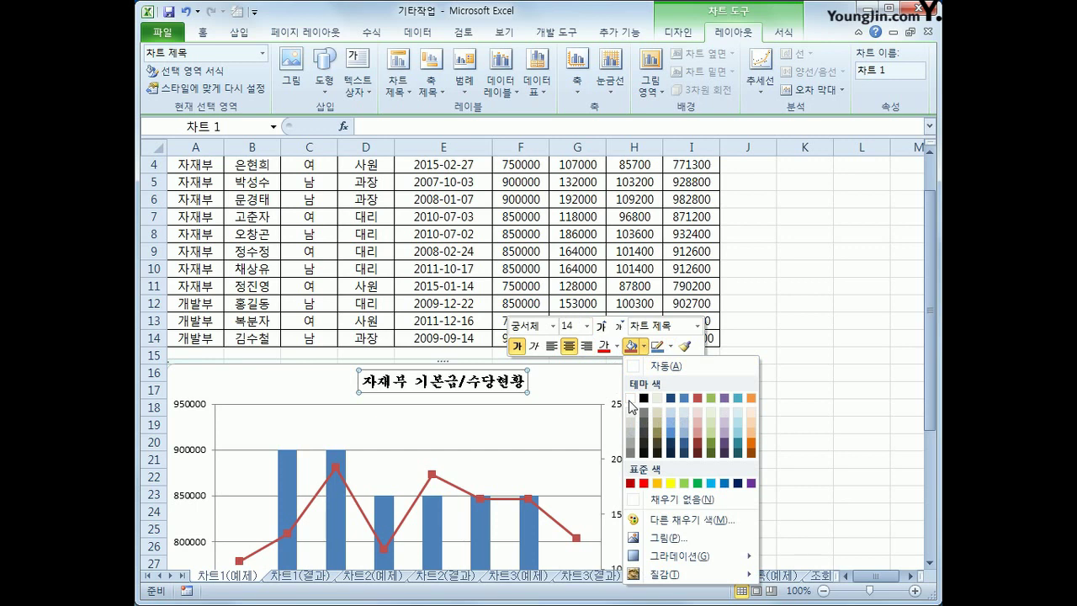
{"action": "right_click", "coordinate": [527, 388]}
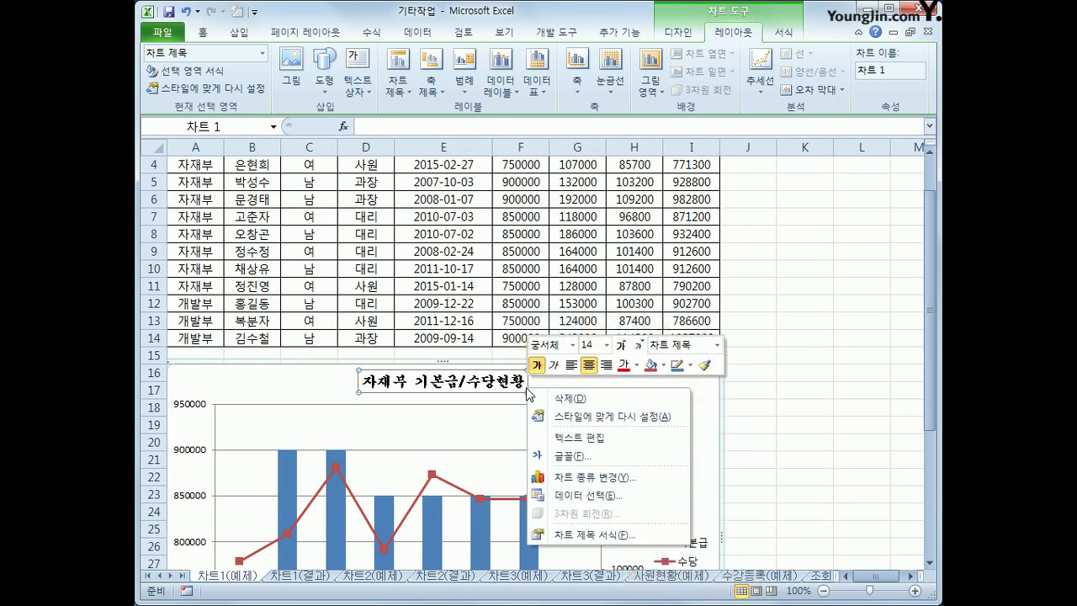
{"action": "left_click", "coordinate": [620, 532]}
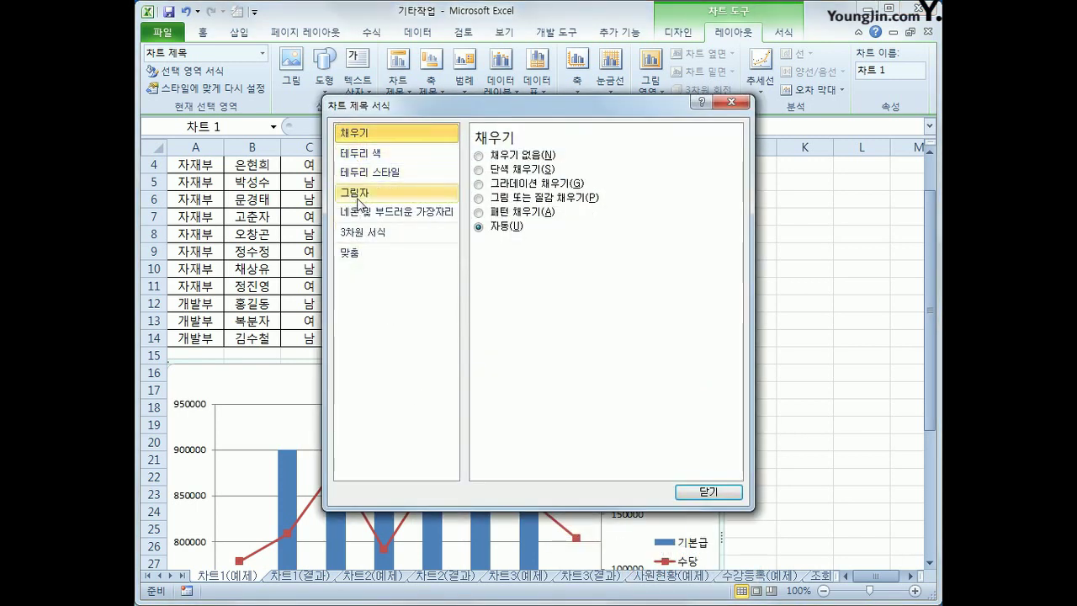
{"action": "left_click", "coordinate": [394, 193]}
{"action": "left_click", "coordinate": [551, 159]}
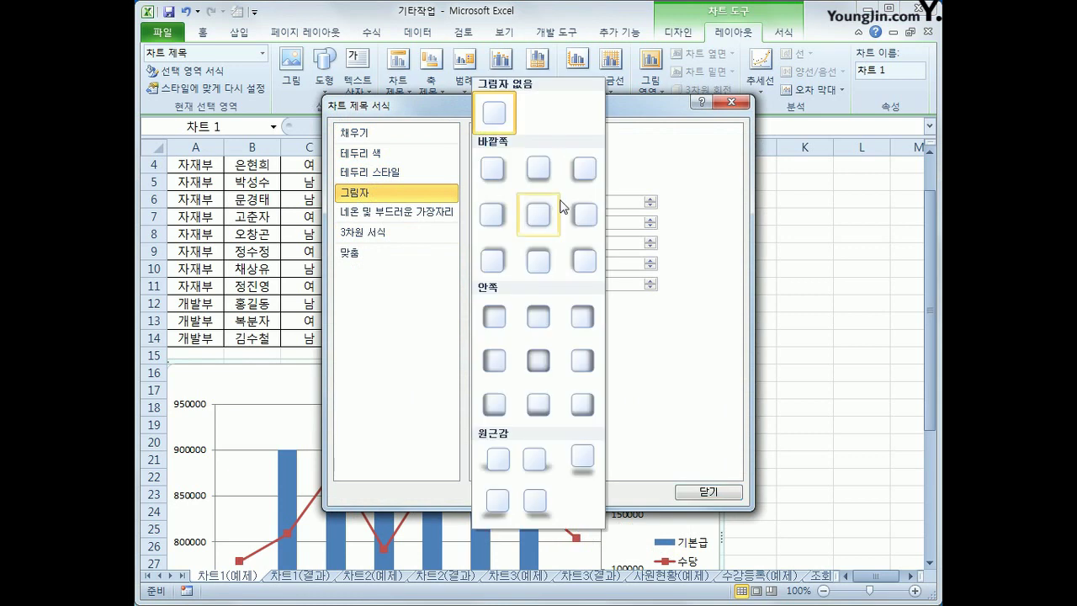
{"action": "left_click", "coordinate": [499, 171]}
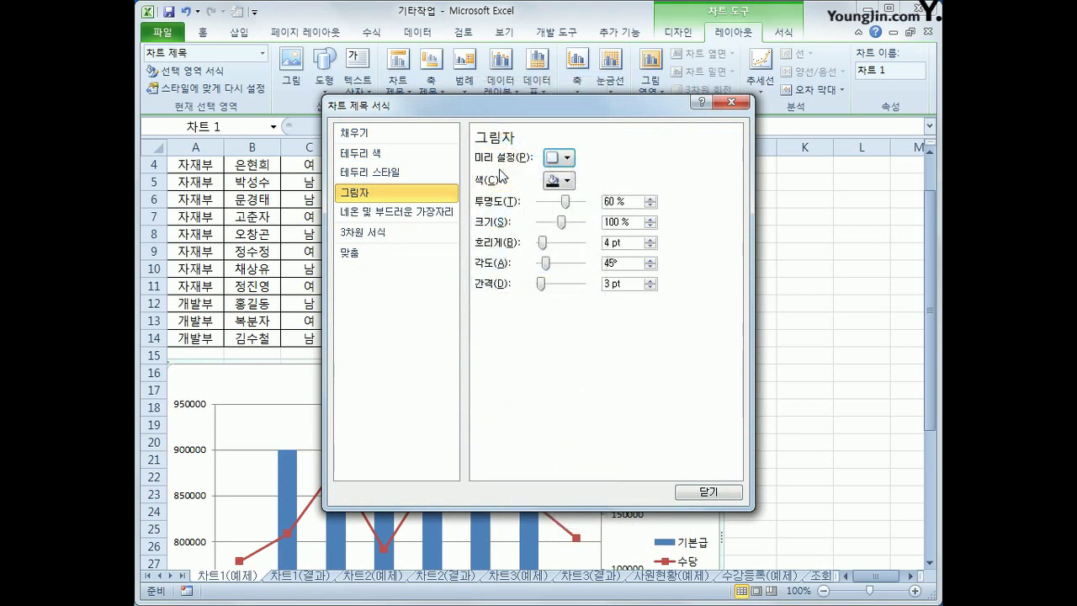
Give the chart title a solid black border line and finish formatting it.
{"action": "left_click", "coordinate": [388, 166]}
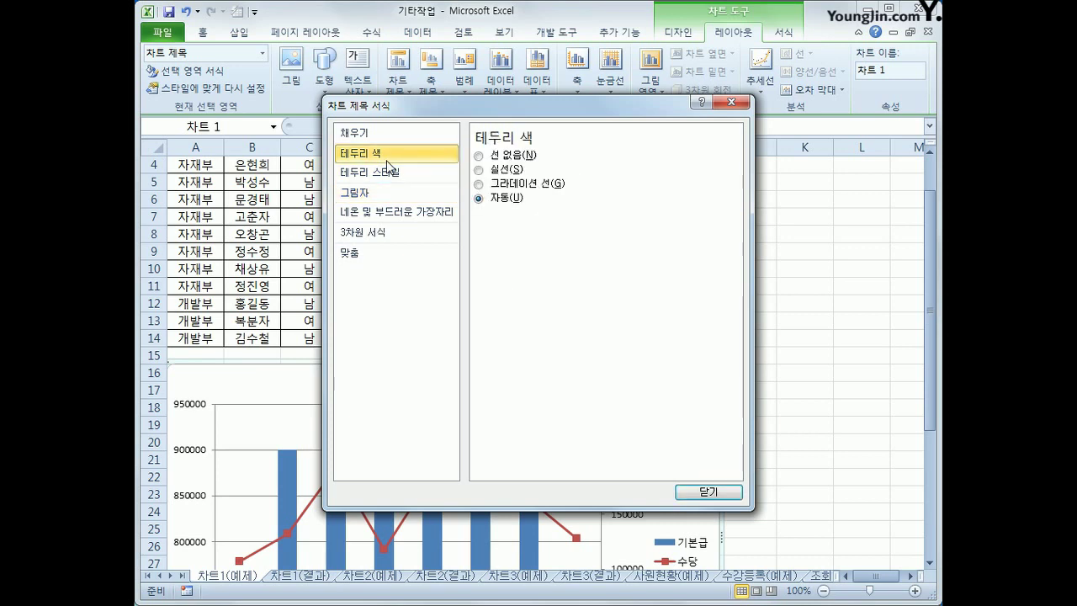
{"action": "left_click", "coordinate": [491, 172]}
{"action": "left_click", "coordinate": [539, 220]}
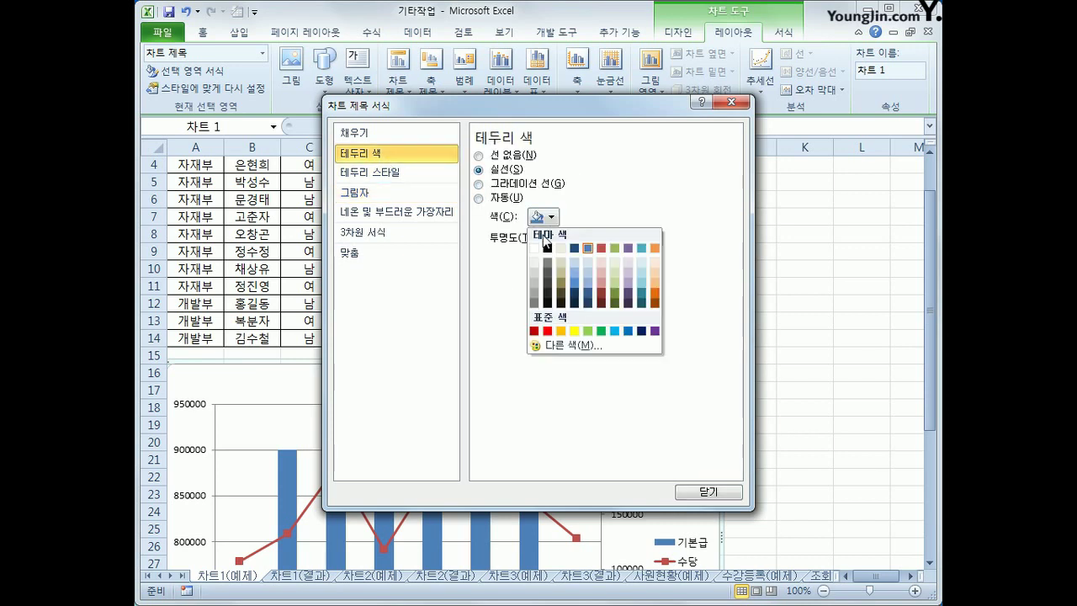
{"action": "left_click", "coordinate": [546, 247]}
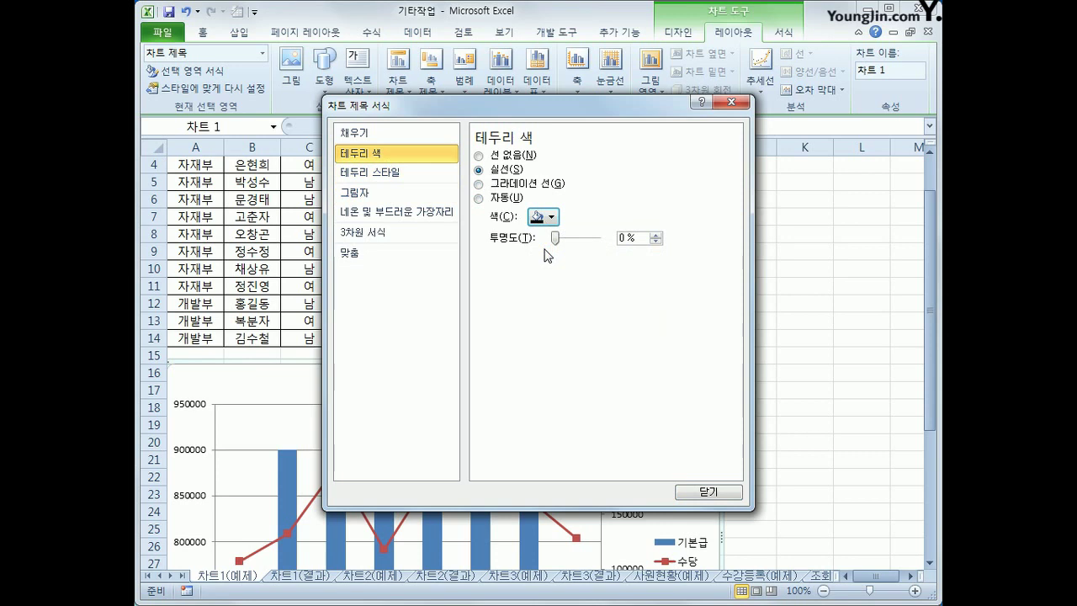
{"action": "left_click", "coordinate": [700, 494]}
{"action": "left_click", "coordinate": [819, 493]}
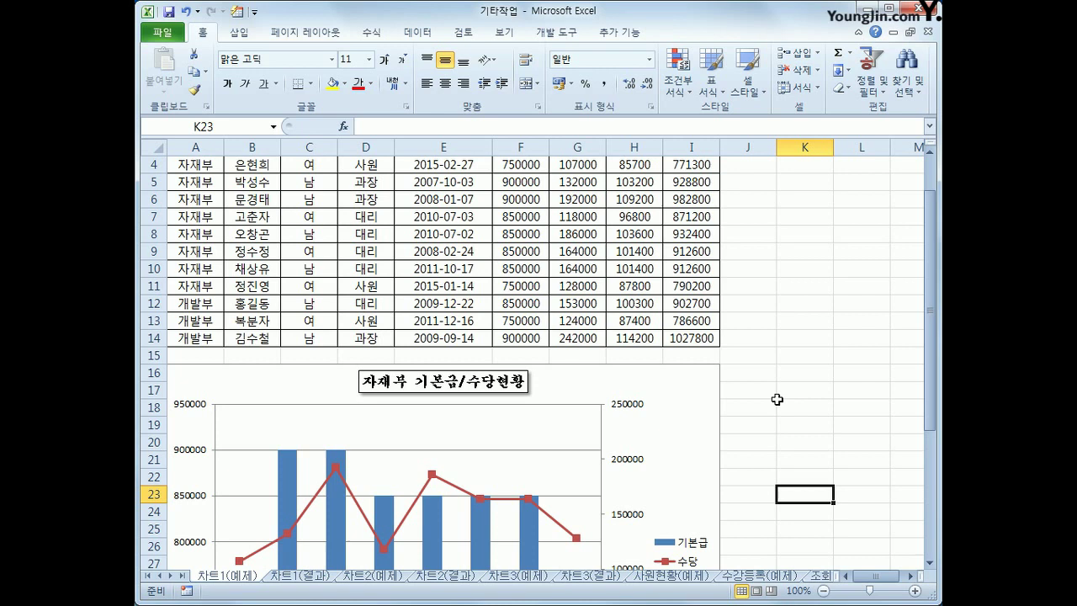
Change the font of the chart legend to 궁서체.
{"action": "scroll", "coordinate": [673, 505], "scroll_direction": "down", "scroll_amount": 2}
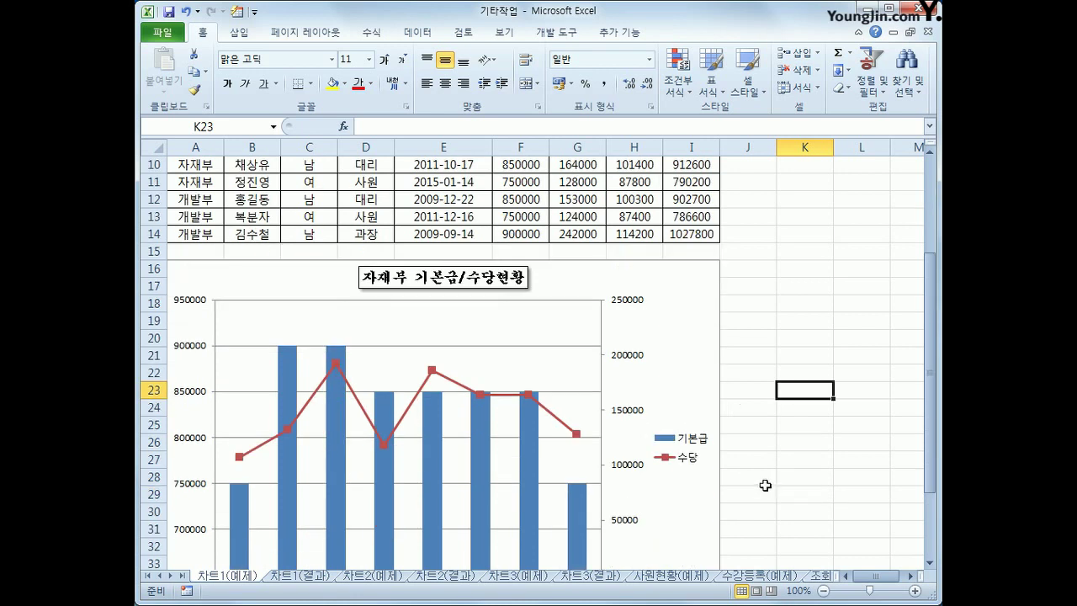
{"action": "left_click", "coordinate": [706, 452]}
{"action": "right_click", "coordinate": [707, 452]}
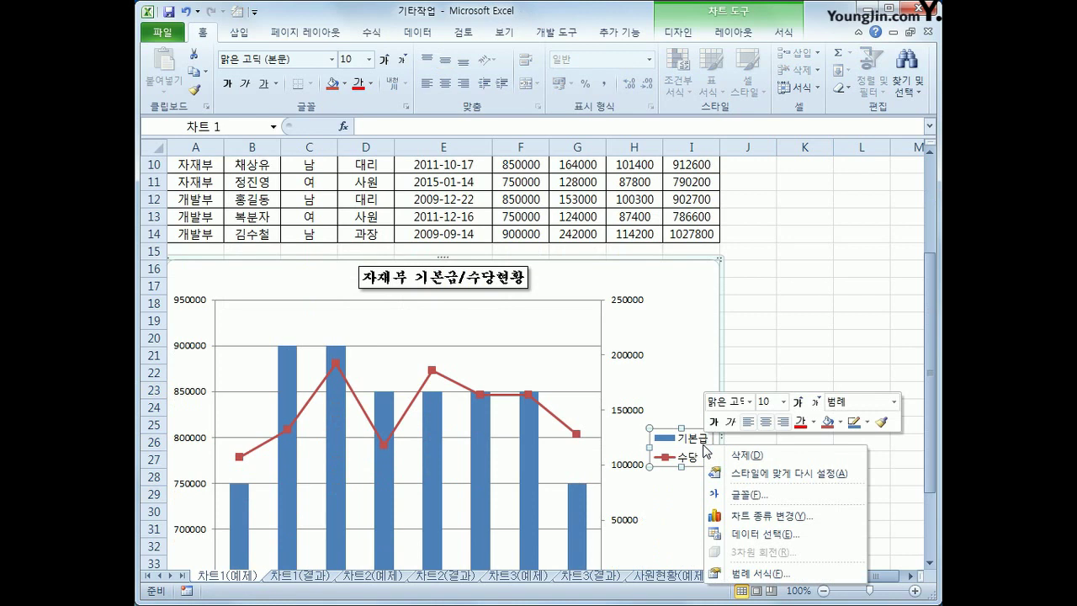
{"action": "left_click", "coordinate": [749, 401]}
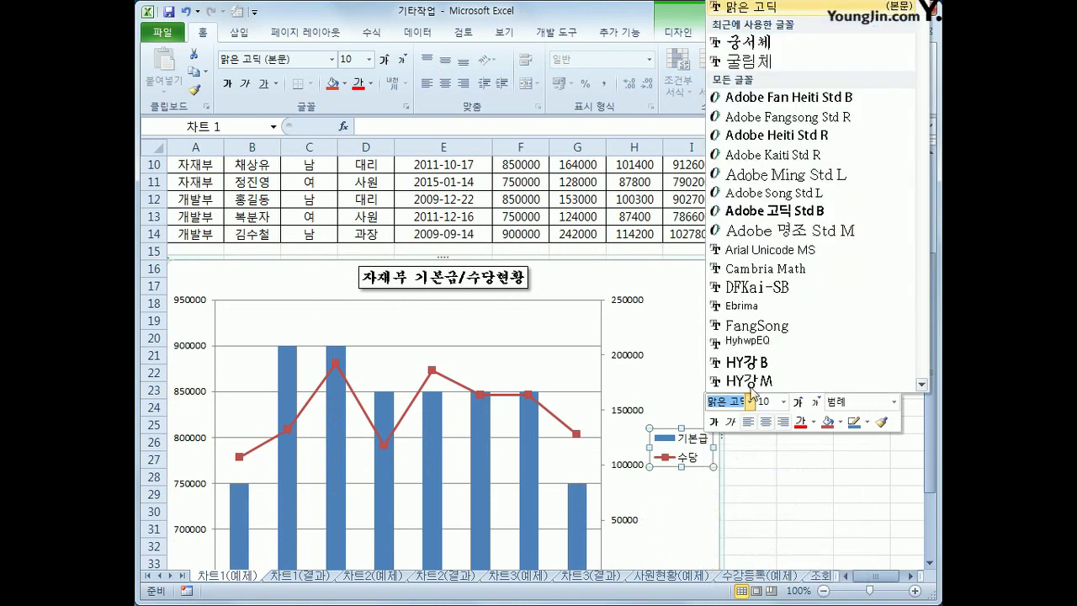
{"action": "left_click", "coordinate": [740, 41]}
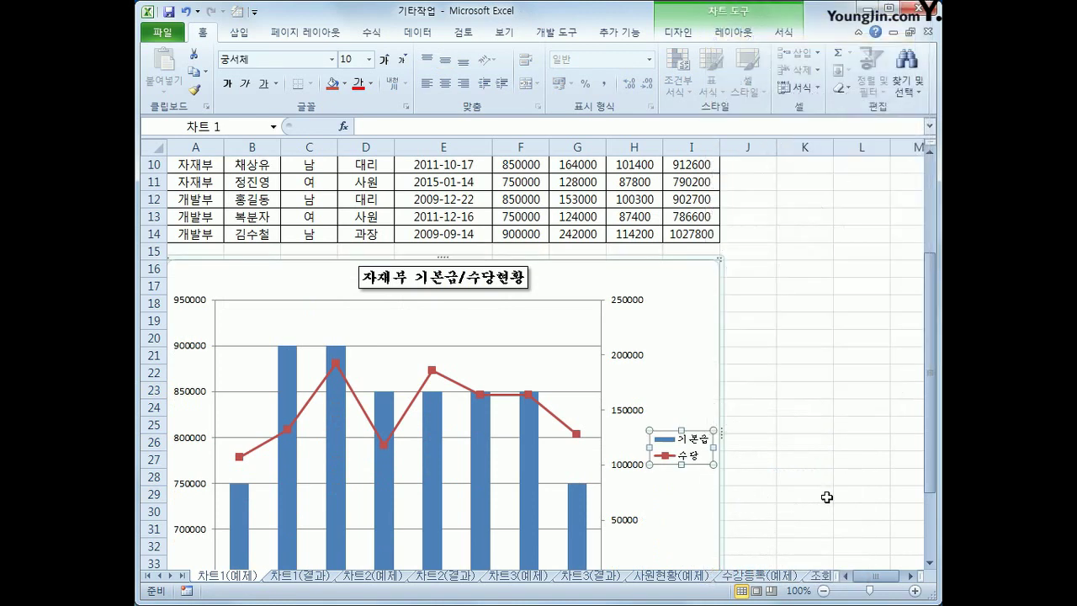
Increase the chart legend's font size to 12.
{"action": "right_click", "coordinate": [694, 461]}
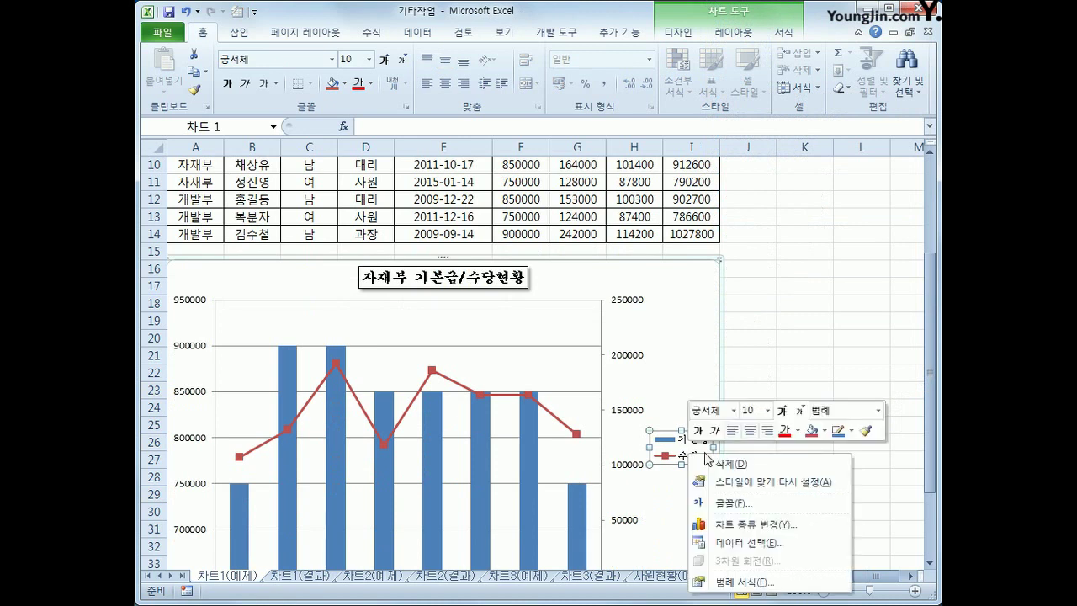
{"action": "left_click", "coordinate": [783, 411]}
{"action": "left_click", "coordinate": [782, 411]}
{"action": "left_click", "coordinate": [782, 412]}
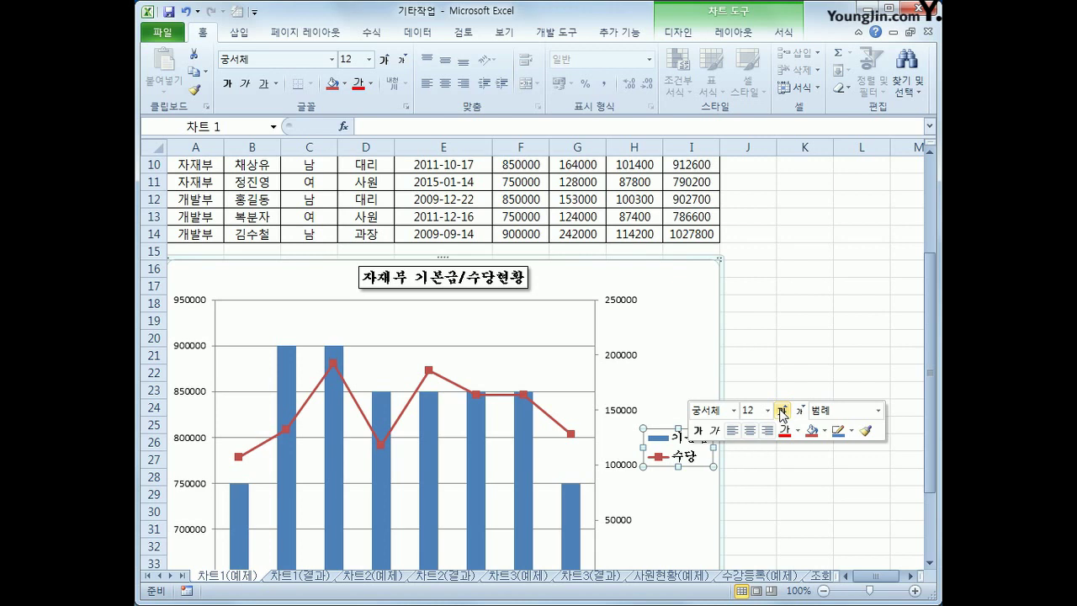
Place the legend below the plot area with the 아래쪽에 범례 표시 option.
{"action": "left_click", "coordinate": [732, 34]}
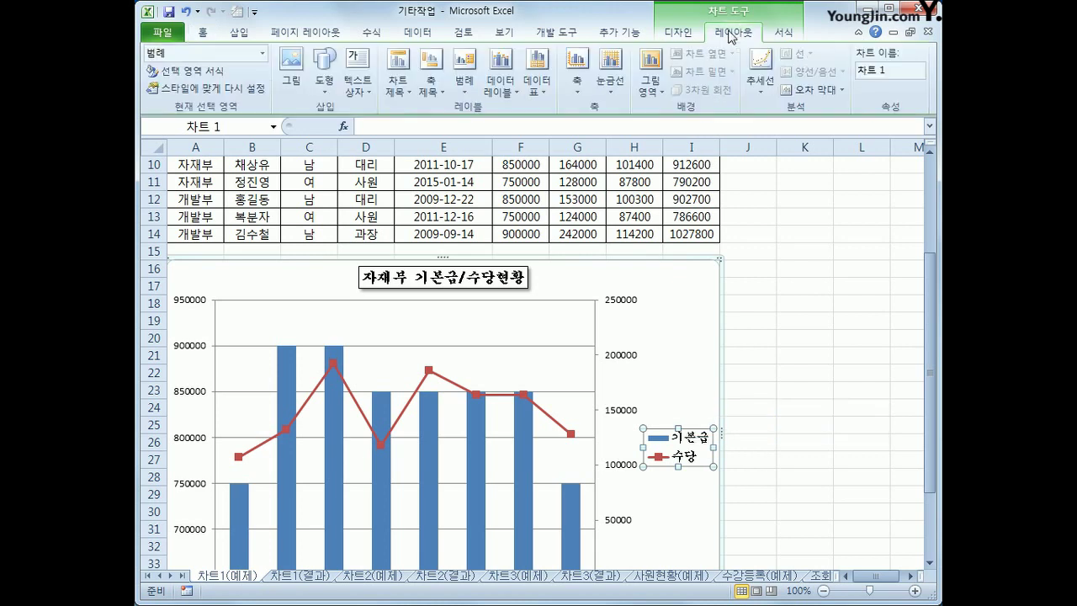
{"action": "left_click", "coordinate": [465, 81]}
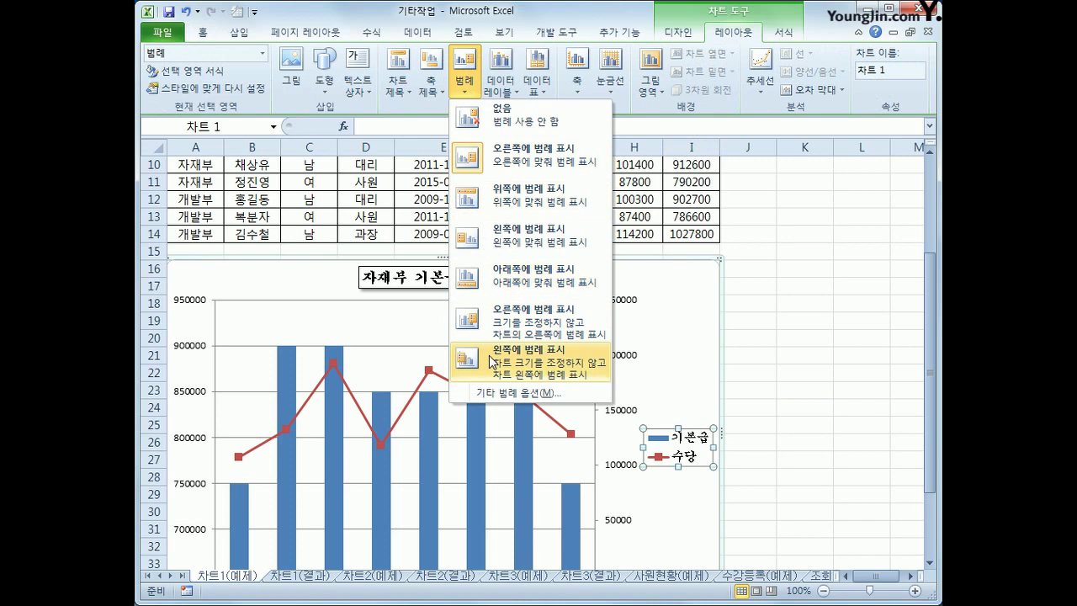
{"action": "left_click", "coordinate": [502, 292]}
{"action": "scroll", "coordinate": [515, 354], "scroll_direction": "down", "scroll_amount": 3}
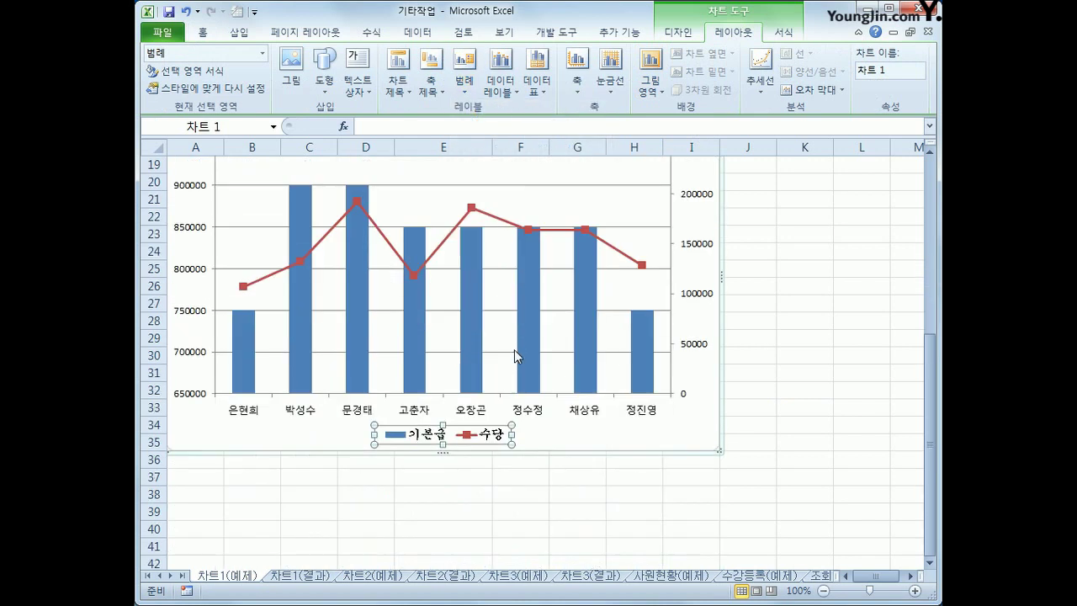
Review the legend position options in the legend formatting settings and leave them as they are.
{"action": "right_click", "coordinate": [484, 434]}
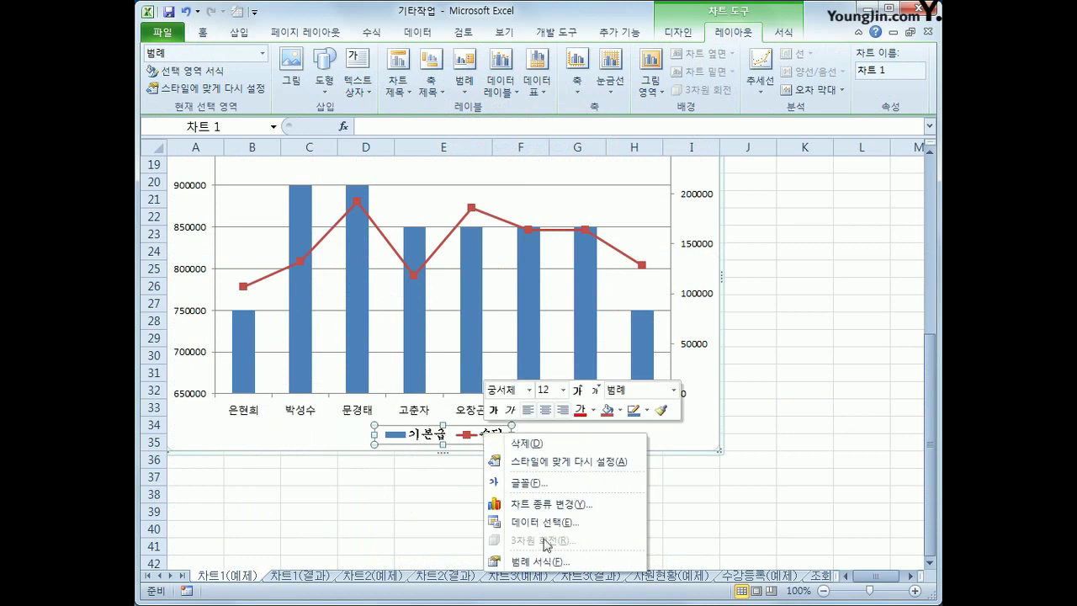
{"action": "left_click", "coordinate": [543, 562]}
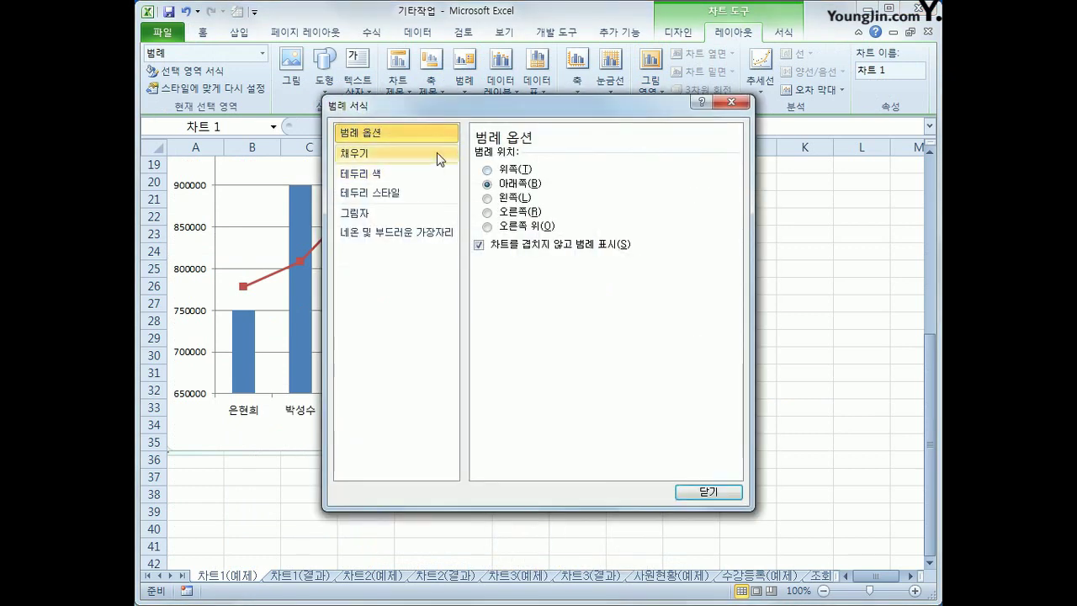
{"action": "left_click", "coordinate": [697, 495]}
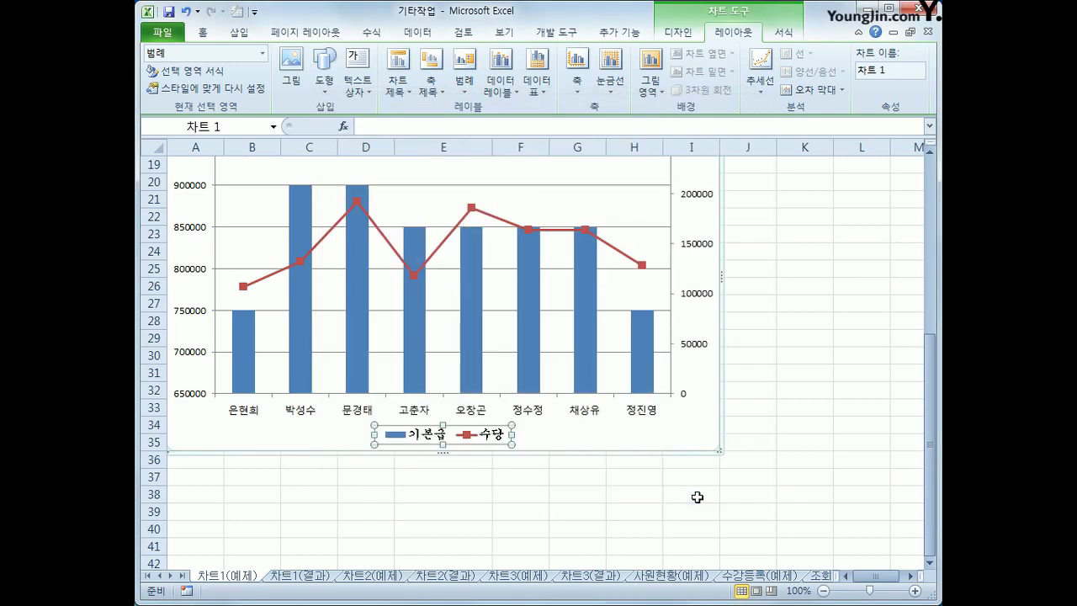
Fix the minimum value of the primary vertical axis (기본급 scale) at 600000.
{"action": "scroll", "coordinate": [223, 298], "scroll_direction": "up", "scroll_amount": 1}
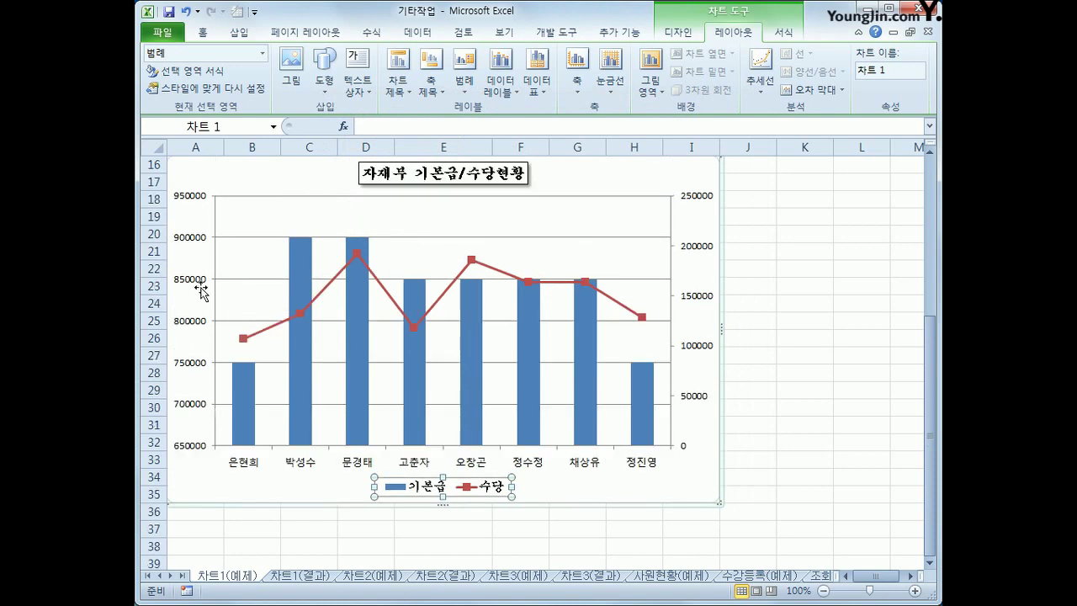
{"action": "left_click", "coordinate": [181, 238]}
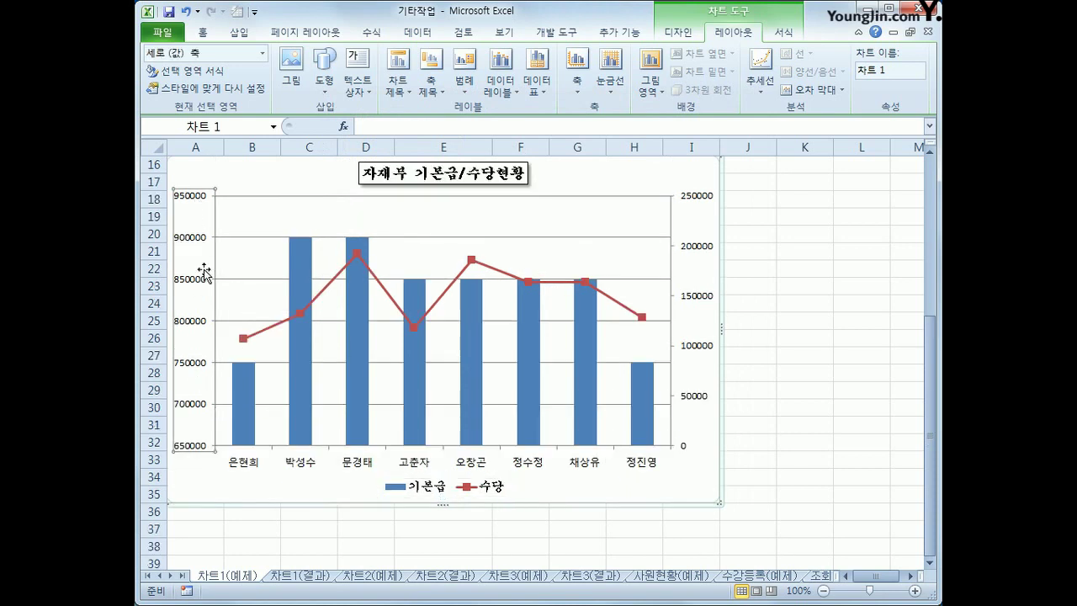
{"action": "right_click", "coordinate": [200, 241]}
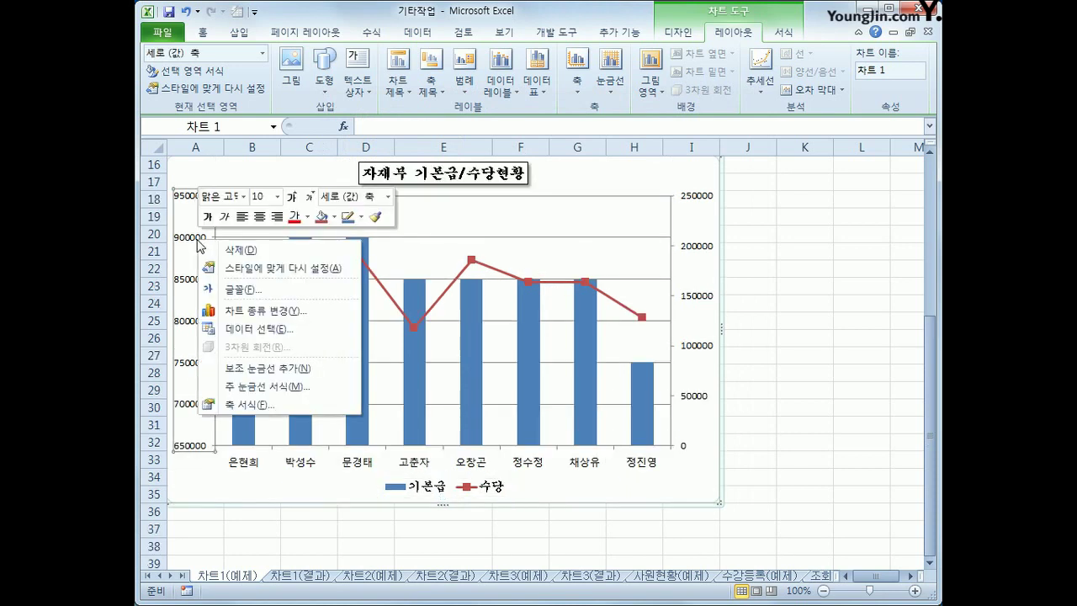
{"action": "left_click", "coordinate": [291, 406]}
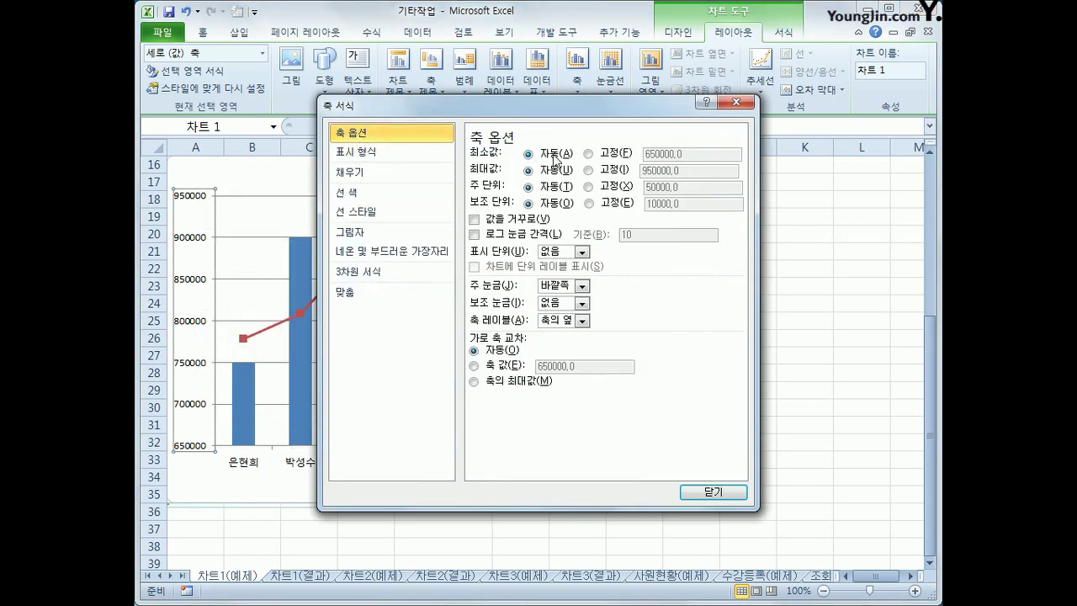
{"action": "left_click", "coordinate": [587, 154]}
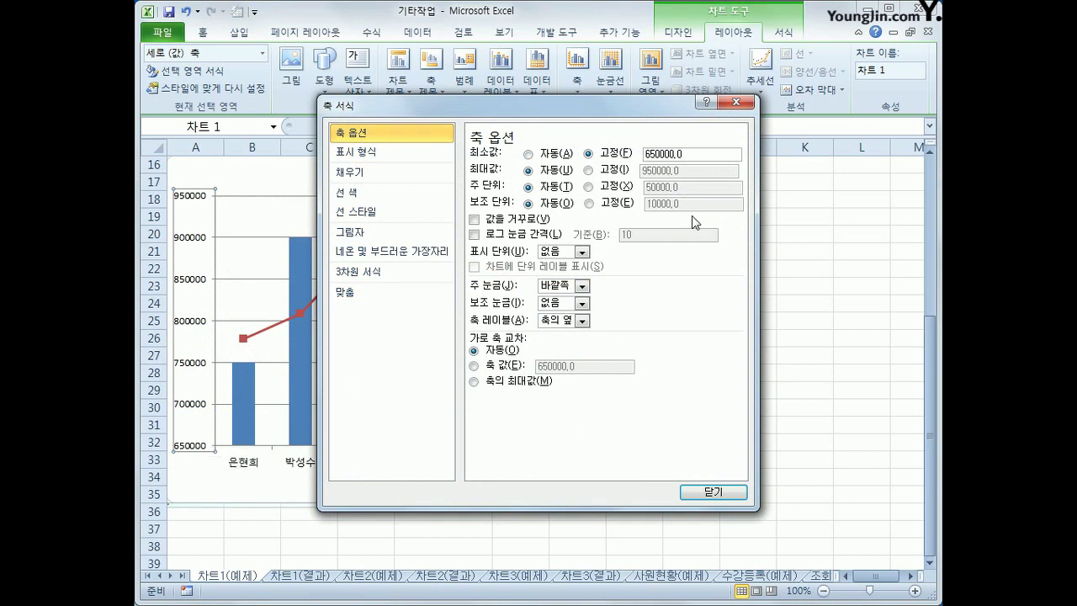
{"action": "left_click_drag", "start_coordinate": [683, 155], "coordinate": [650, 145]}
{"action": "type", "text": "60000"}
Fix the primary vertical axis maximum at 1000000 and its major unit at 100000, and finish formatting the axis.
{"action": "left_click", "coordinate": [599, 171]}
{"action": "left_click_drag", "start_coordinate": [690, 174], "coordinate": [589, 172]}
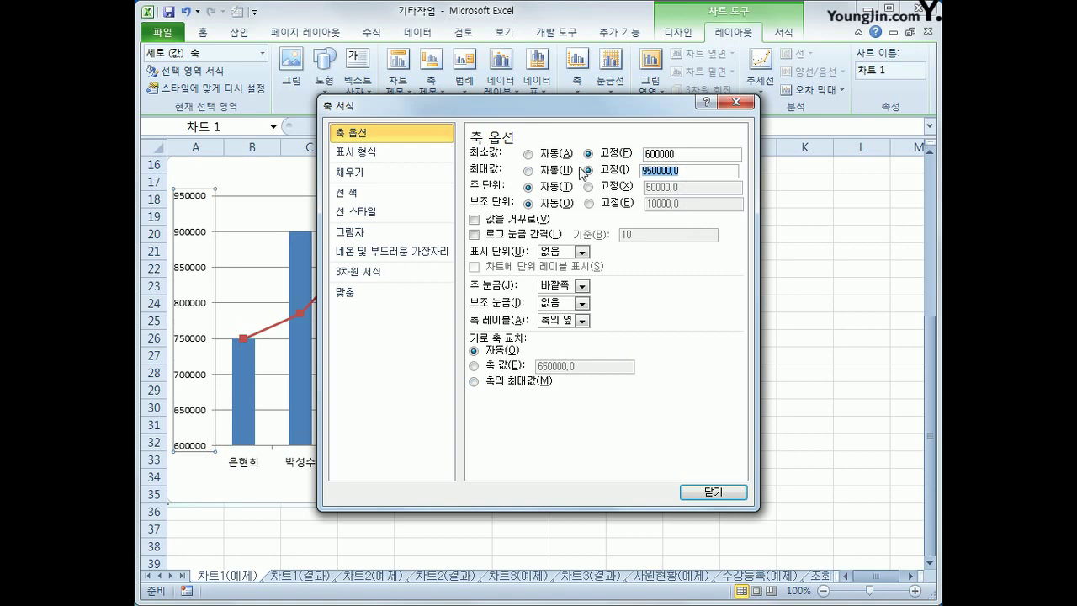
{"action": "type", "text": "1000000"}
{"action": "left_click", "coordinate": [614, 190]}
{"action": "left_click_drag", "start_coordinate": [693, 187], "coordinate": [640, 192]}
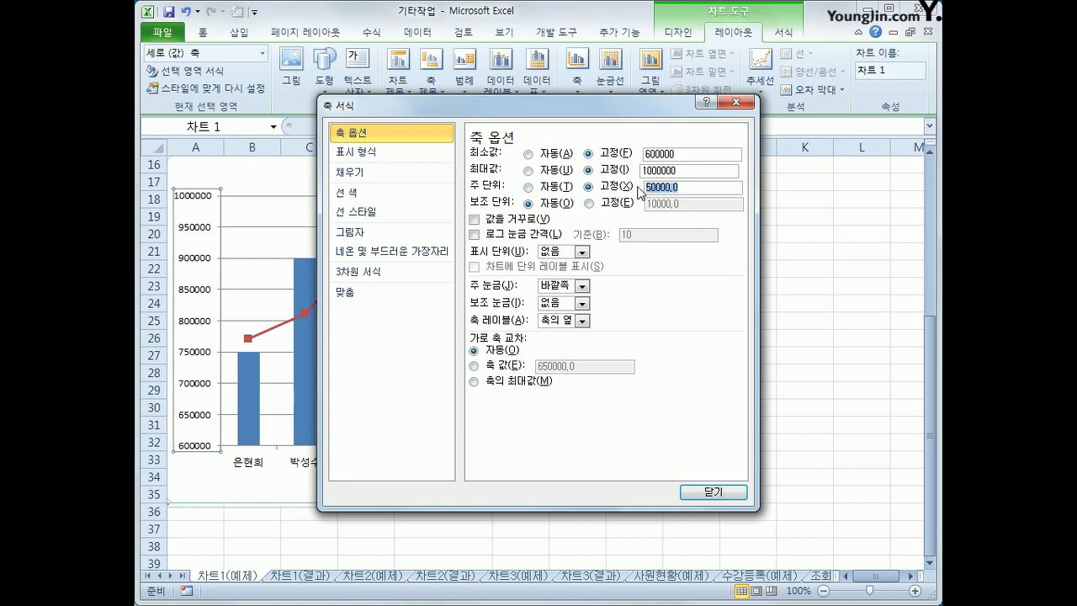
{"action": "type", "text": "100000"}
{"action": "left_click", "coordinate": [733, 492]}
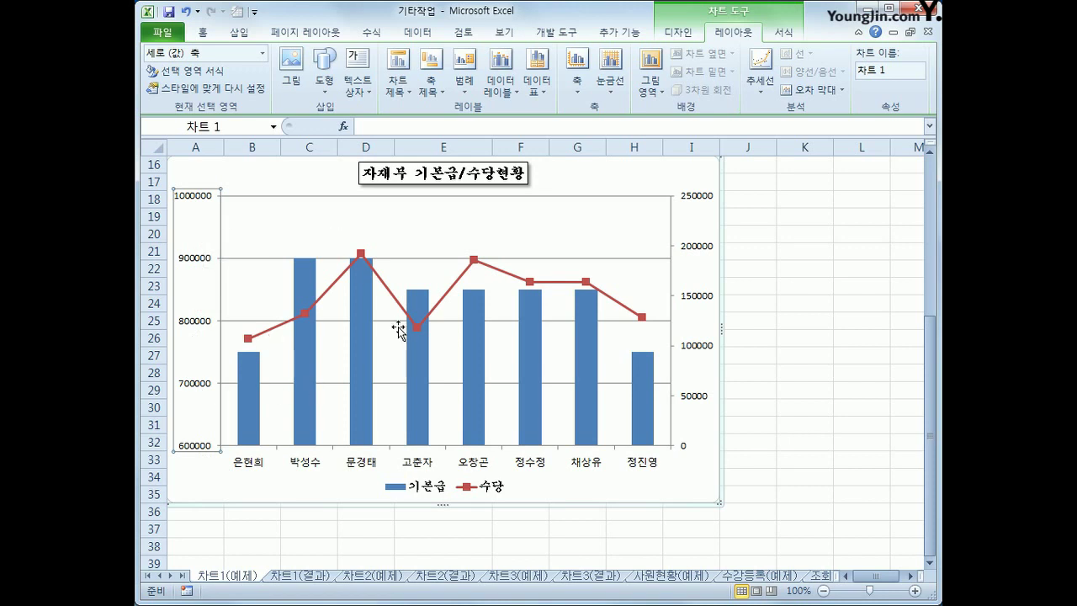
Select the 수당 line series in the chart.
{"action": "left_click", "coordinate": [360, 254]}
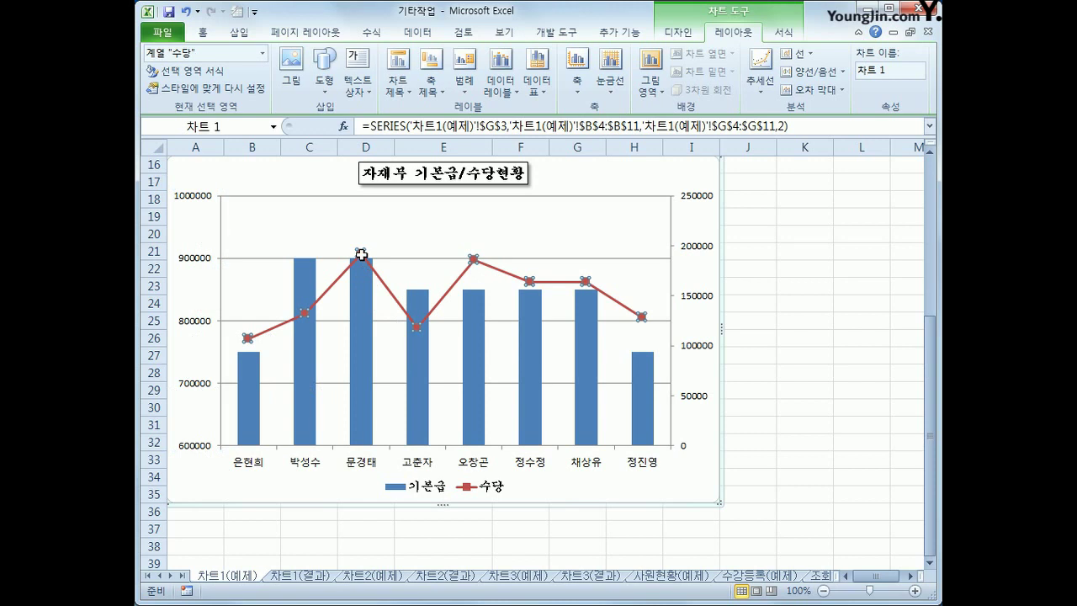
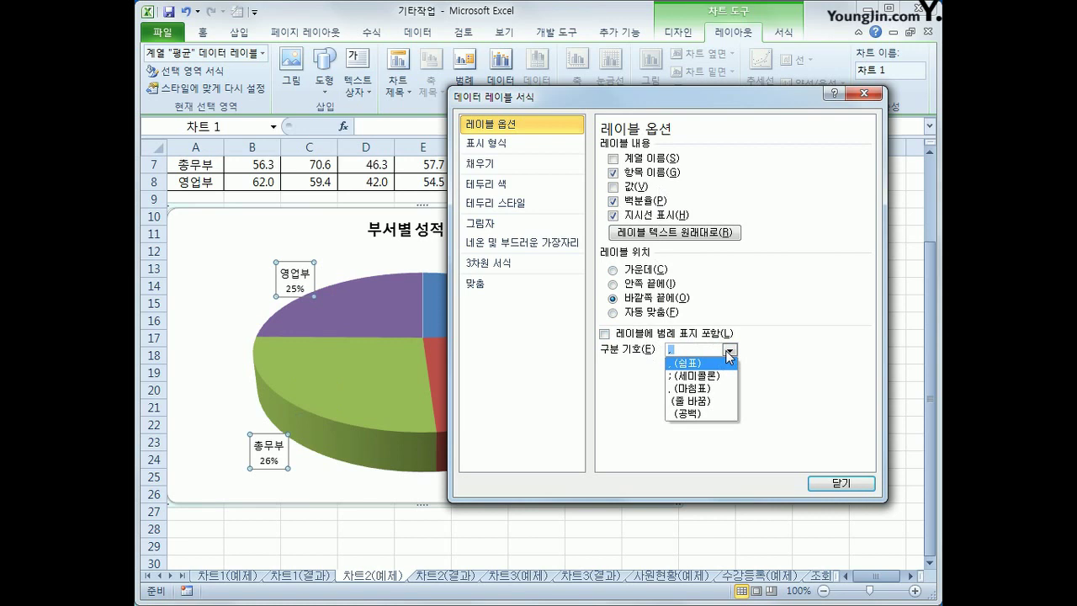
Use a line break (줄 바꿈) as the separator in the pie chart's data labels and finish formatting them.
{"action": "left_click", "coordinate": [721, 401]}
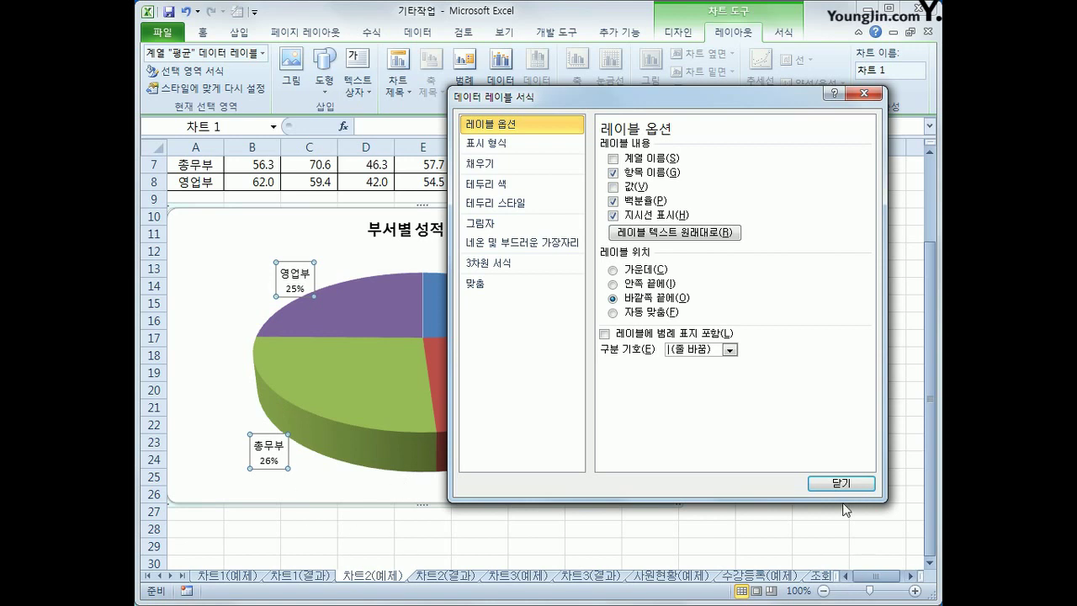
{"action": "left_click", "coordinate": [841, 483]}
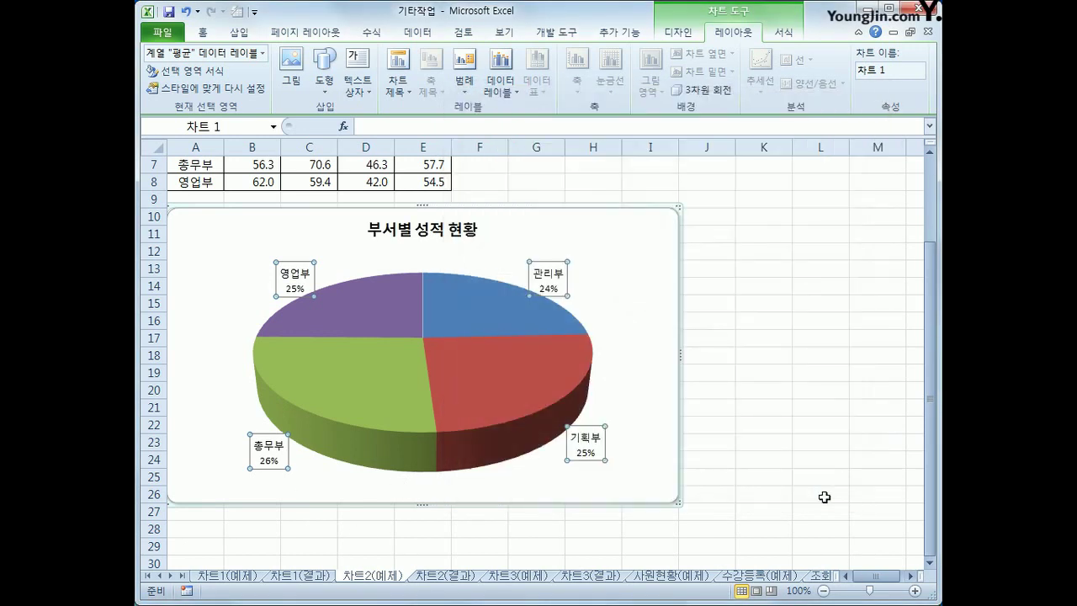
{"action": "left_click", "coordinate": [825, 497]}
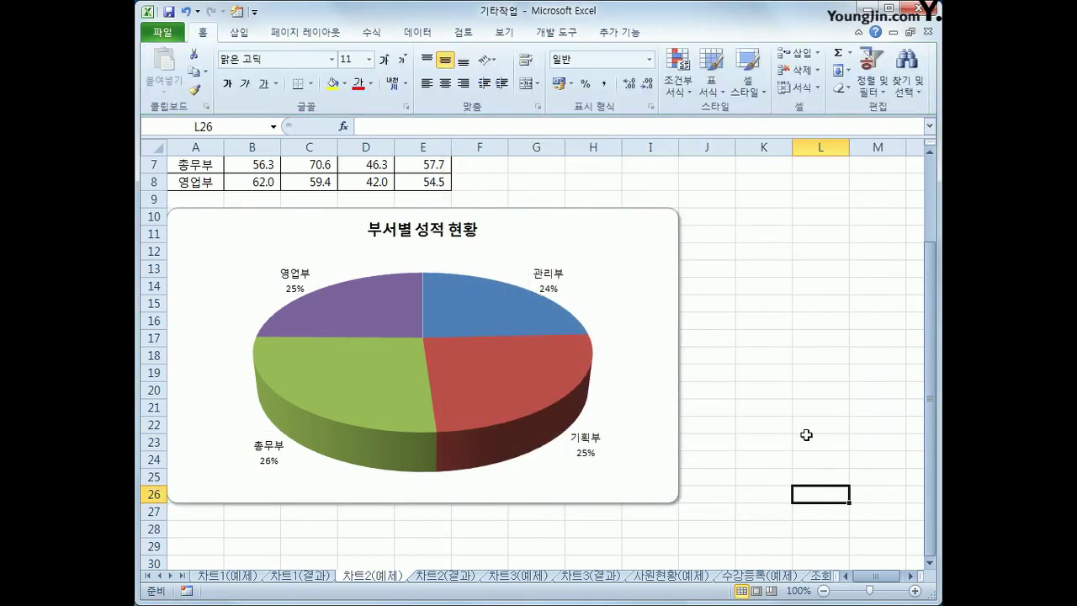
Review the data label format settings of the pie series, including label contents, position and separator.
{"action": "right_click", "coordinate": [455, 313]}
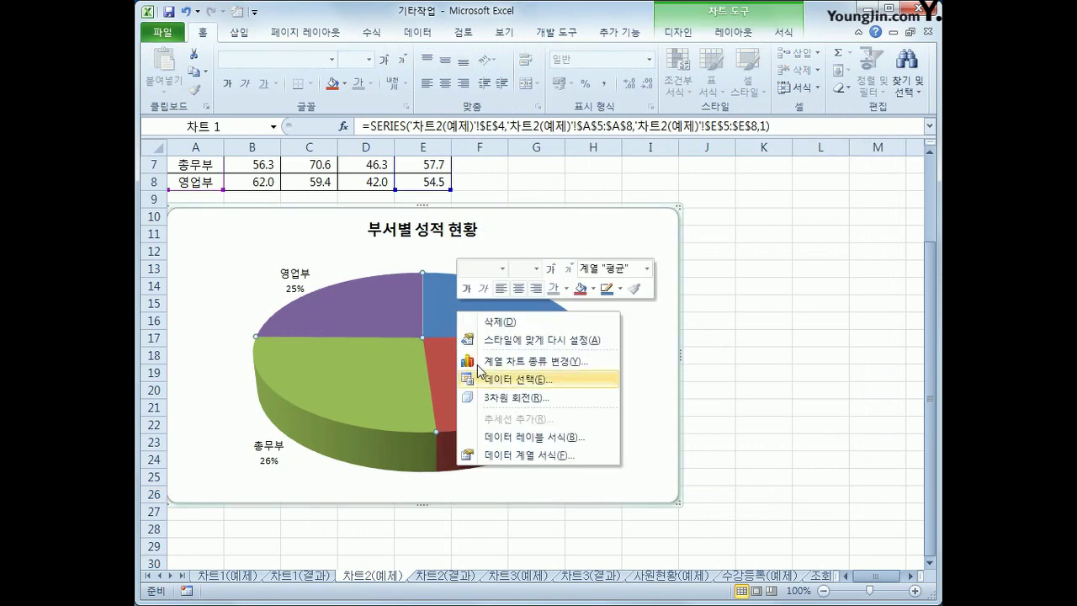
{"action": "left_click", "coordinate": [580, 437]}
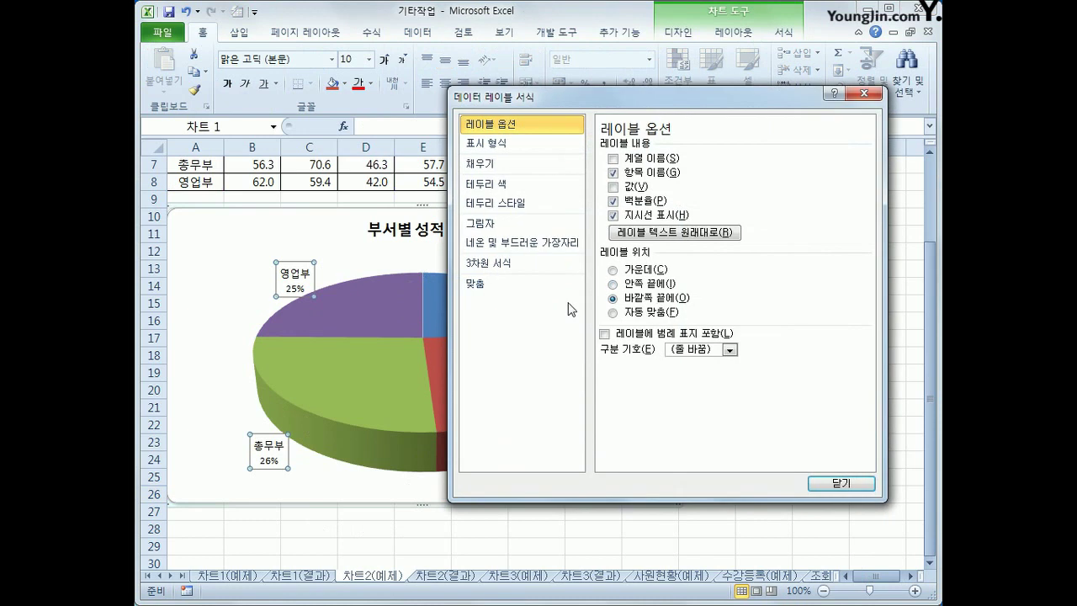
{"action": "left_click", "coordinate": [838, 484]}
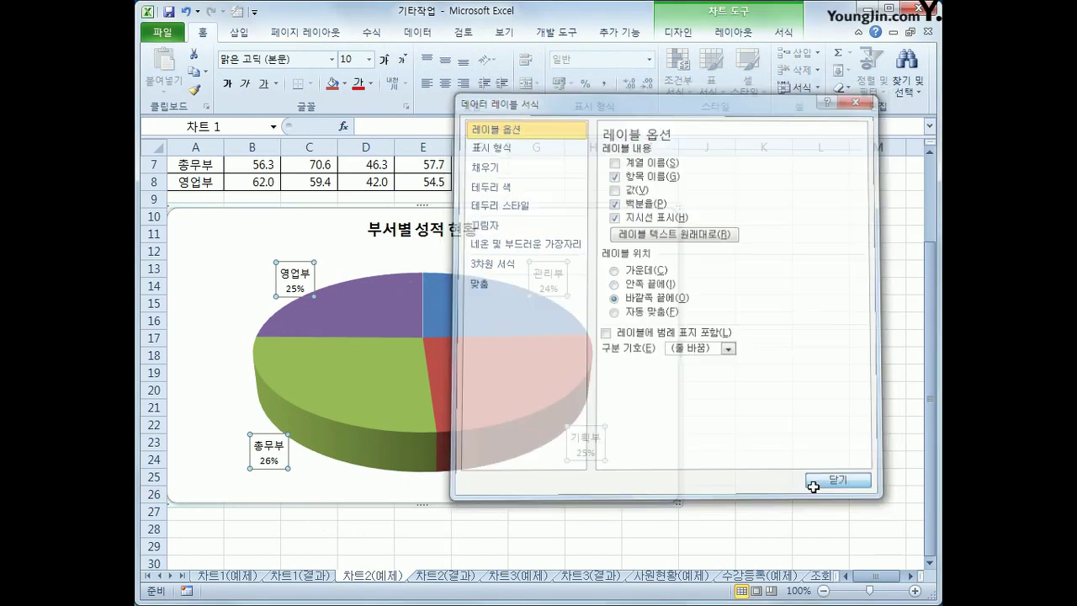
{"action": "left_click", "coordinate": [820, 459]}
Open the additional data label options for the whole pie chart and accept the automatic fit (자동 맞춤) position.
{"action": "left_click", "coordinate": [672, 323]}
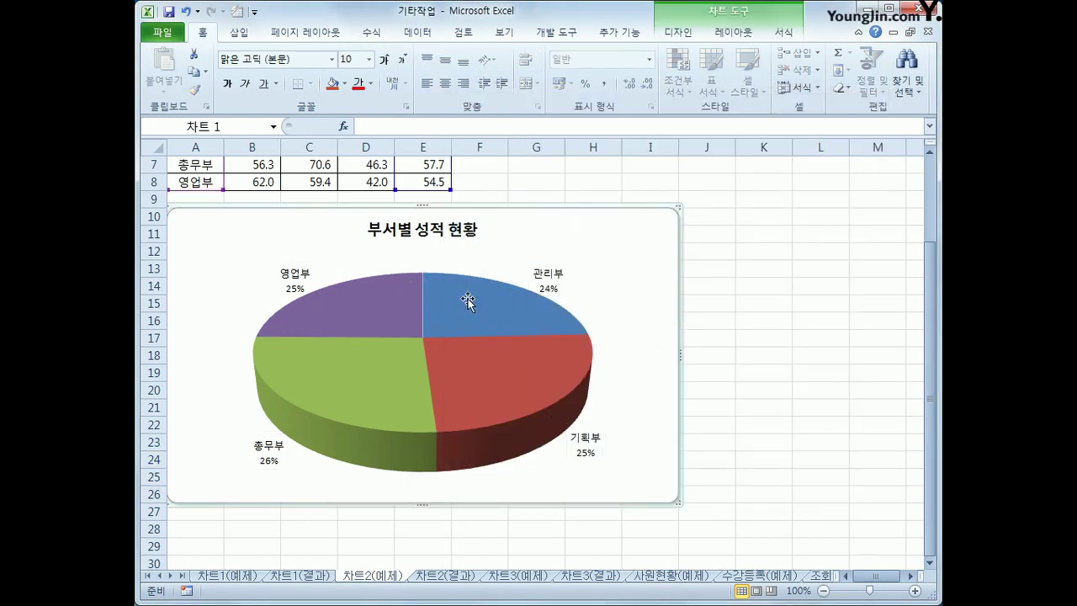
{"action": "mouse_move", "coordinate": [528, 321]}
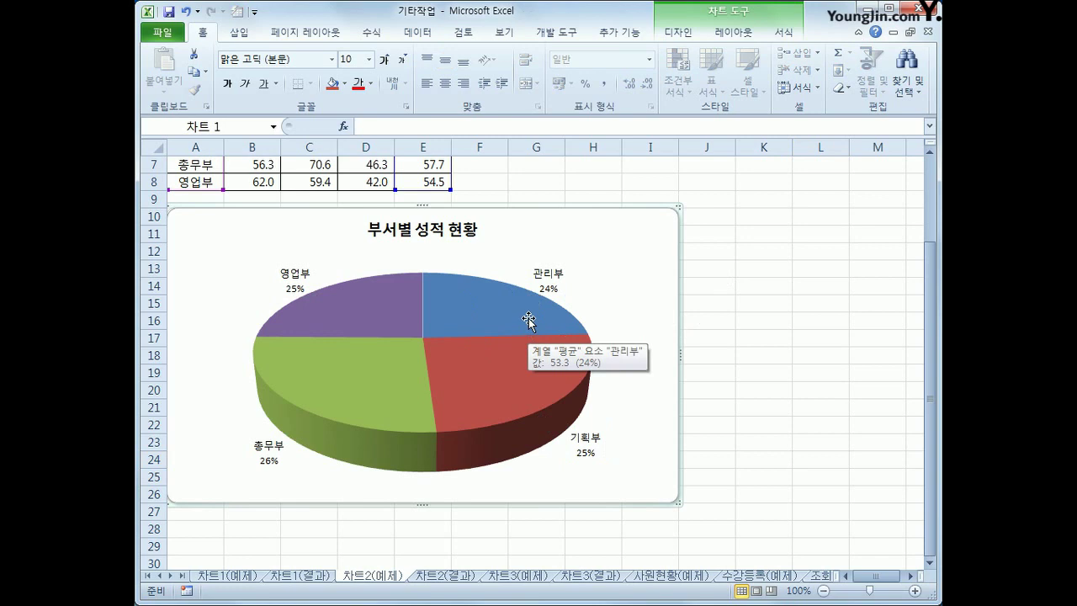
{"action": "left_click", "coordinate": [725, 34]}
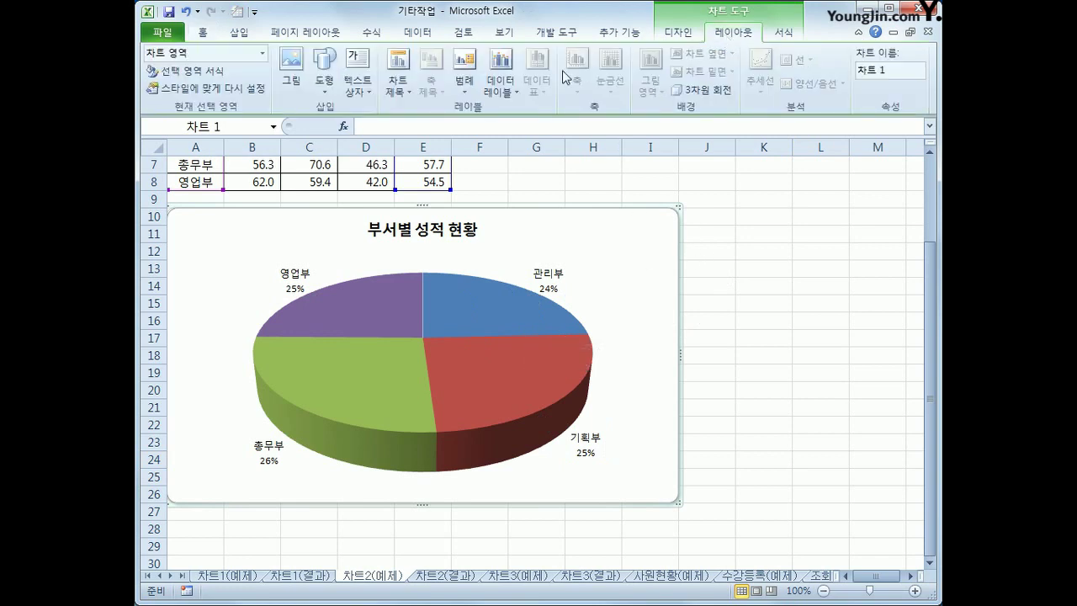
{"action": "left_click", "coordinate": [501, 82]}
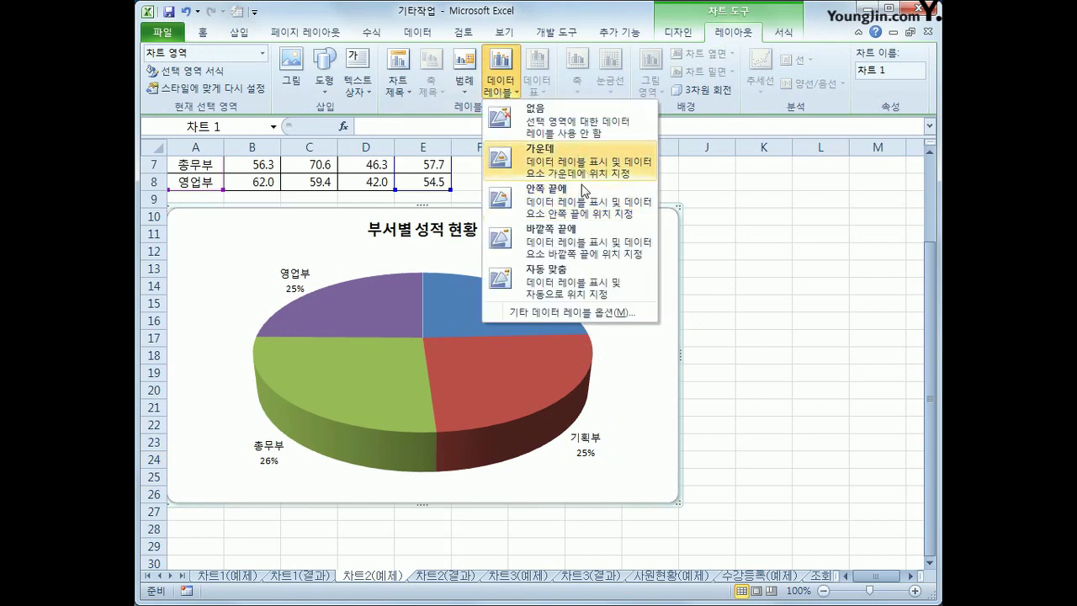
{"action": "left_click", "coordinate": [565, 312]}
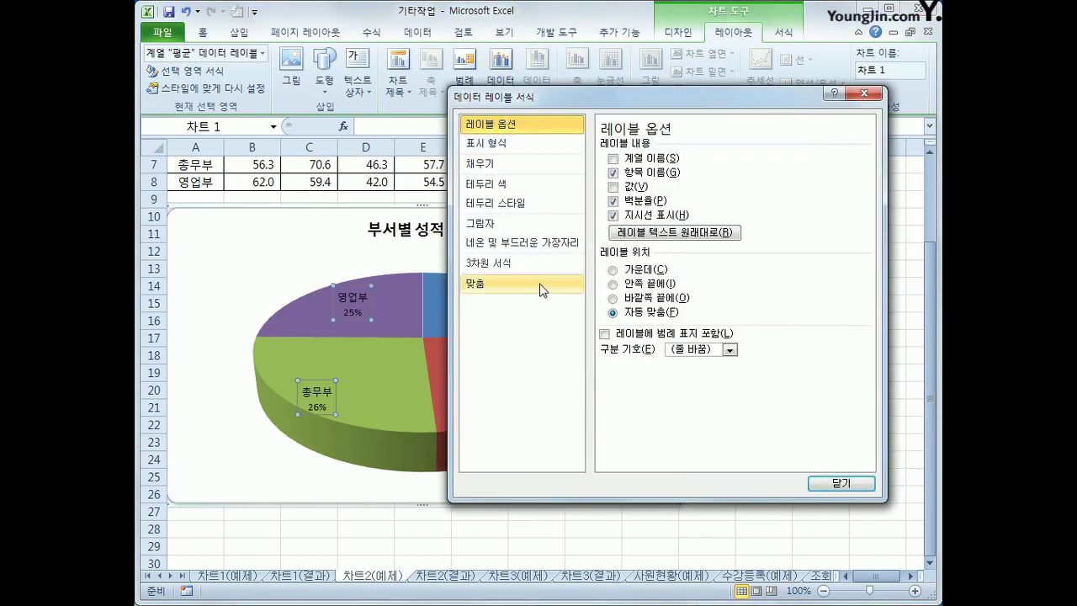
{"action": "left_click", "coordinate": [840, 483]}
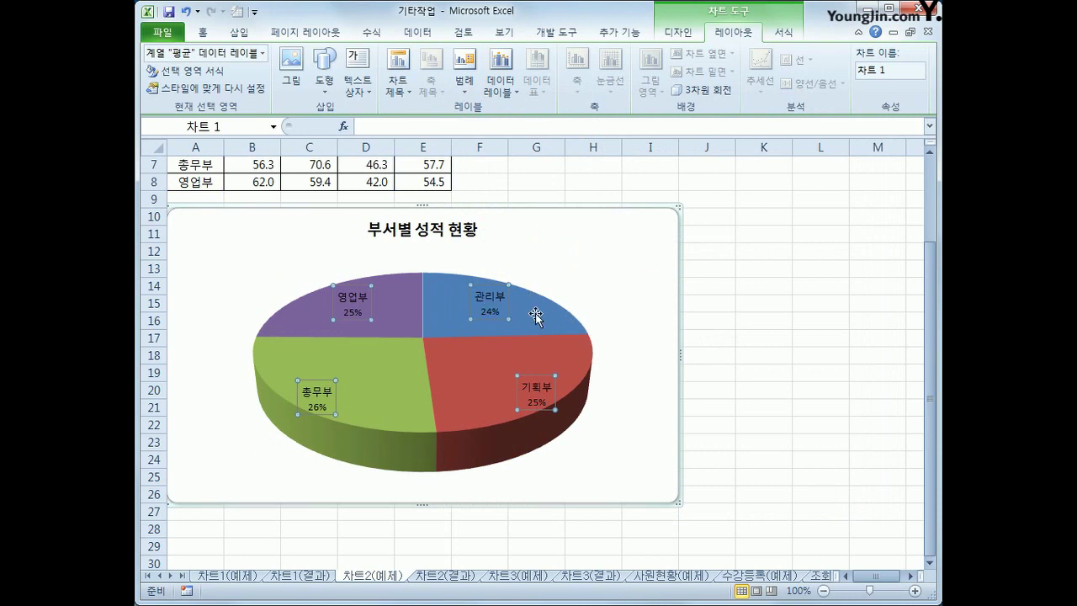
Set the pie chart's data label position to outside end (바깥쪽 끝에) and select the pie series.
{"action": "left_click", "coordinate": [501, 69]}
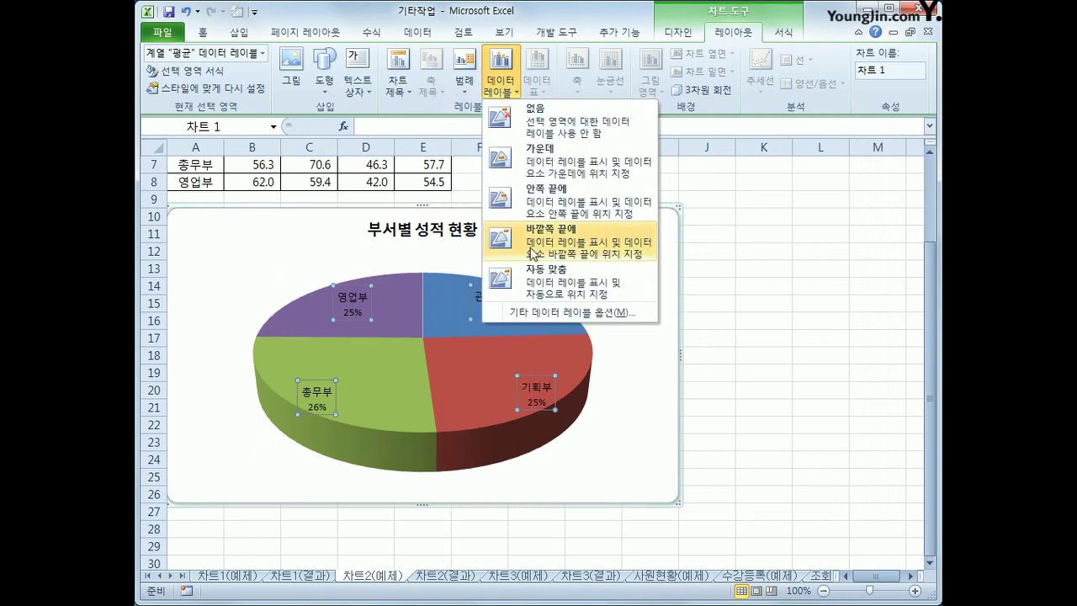
{"action": "left_click", "coordinate": [568, 312]}
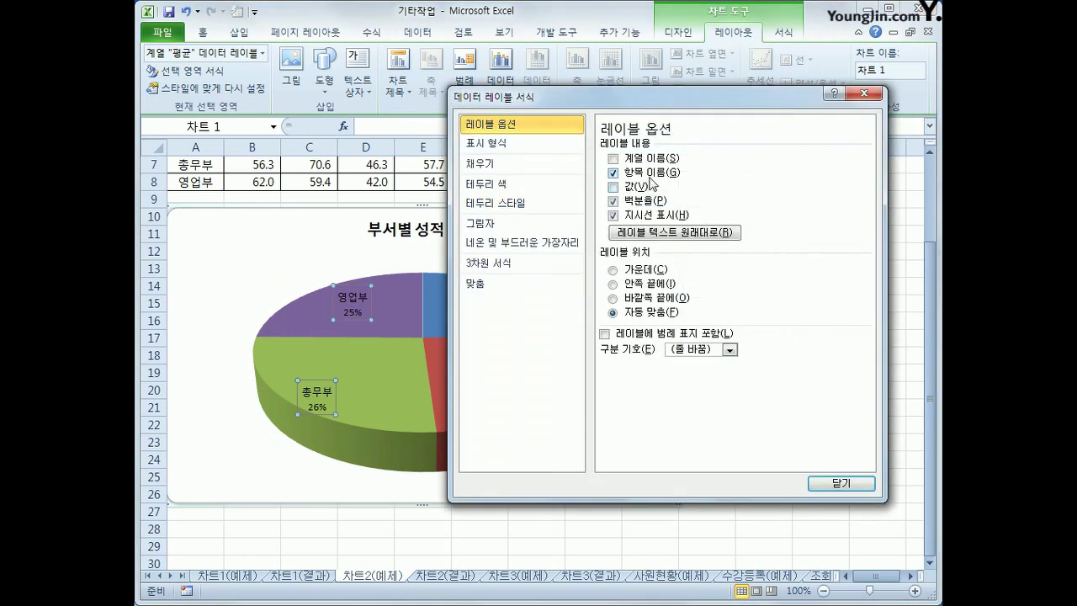
{"action": "left_click", "coordinate": [660, 299]}
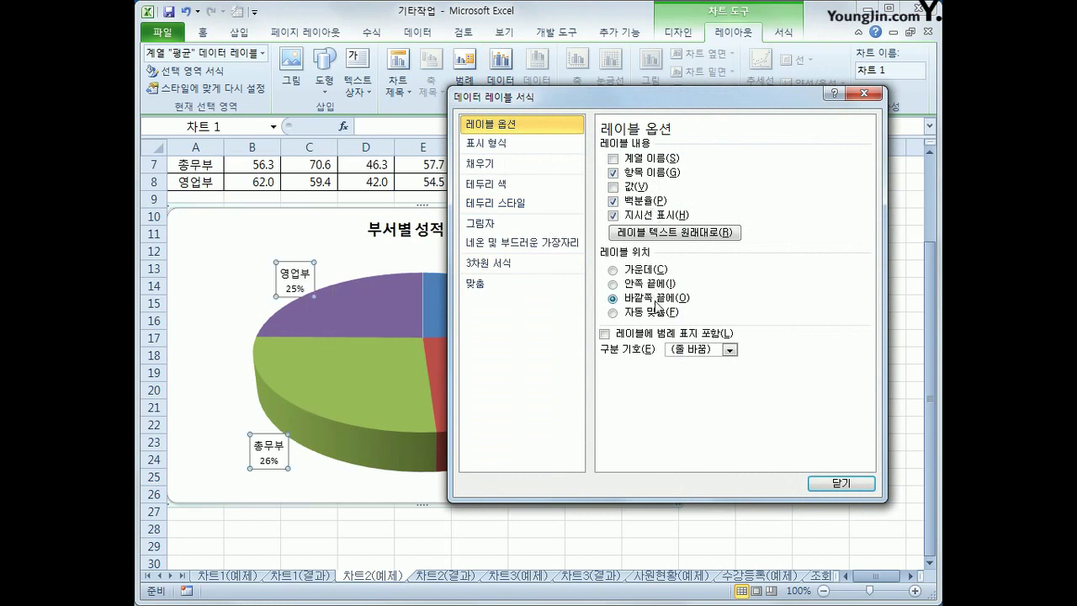
{"action": "left_click", "coordinate": [842, 483]}
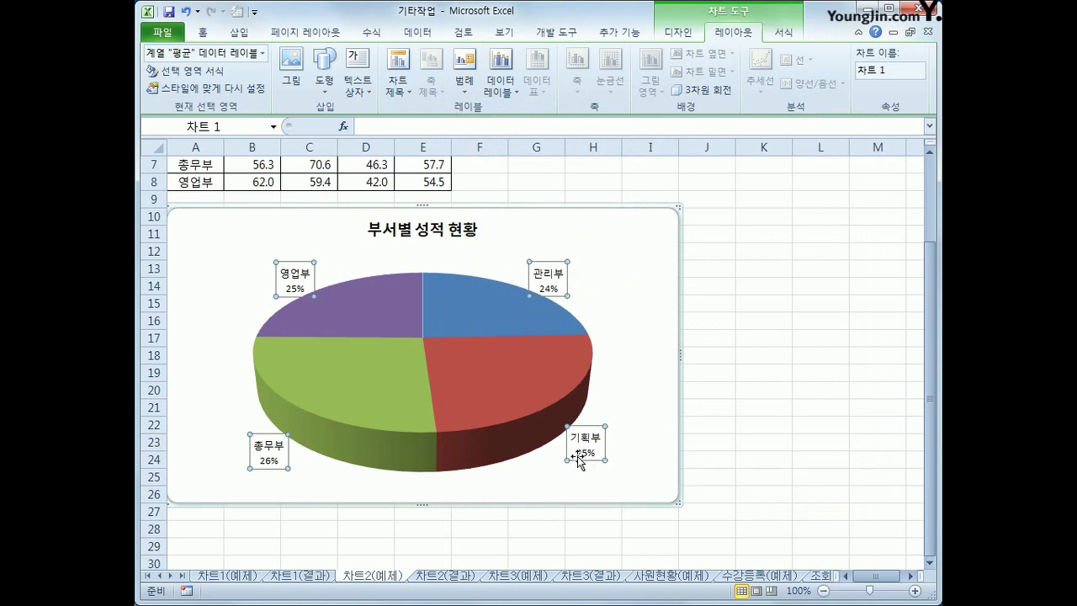
{"action": "left_click", "coordinate": [497, 385]}
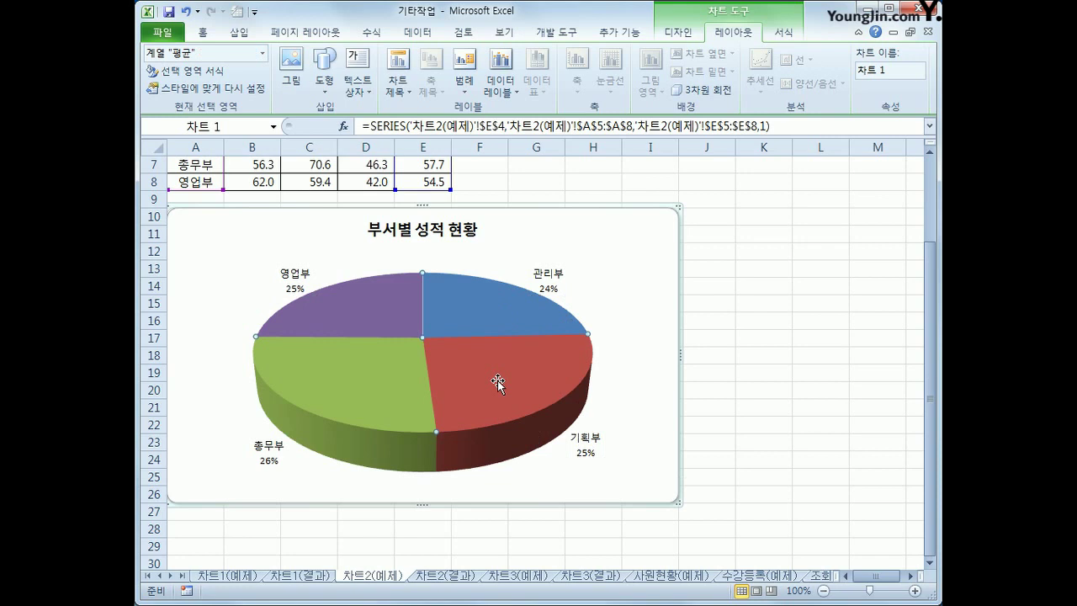
Pull the 기획부 slice out of the department pie chart so it is separated from the others.
{"action": "left_click", "coordinate": [497, 381]}
{"action": "left_click_drag", "start_coordinate": [497, 378], "coordinate": [514, 397]}
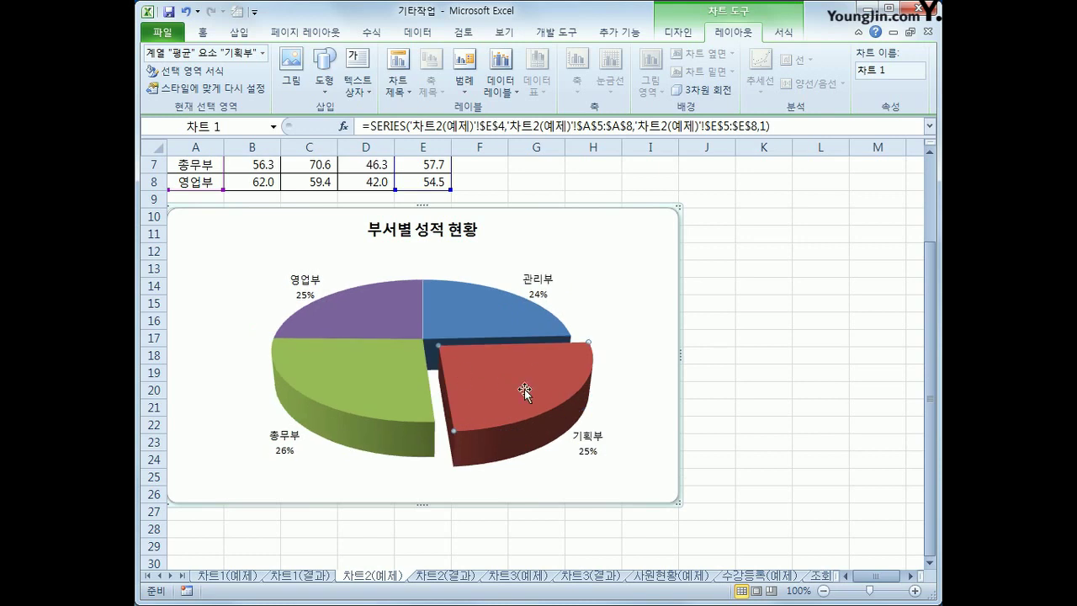
{"action": "mouse_move", "coordinate": [478, 391]}
Draw an unfilled ellipse about 2.25 cm wide and 0.87 cm high around the 관리부 average in cell E5.
{"action": "left_click", "coordinate": [333, 89]}
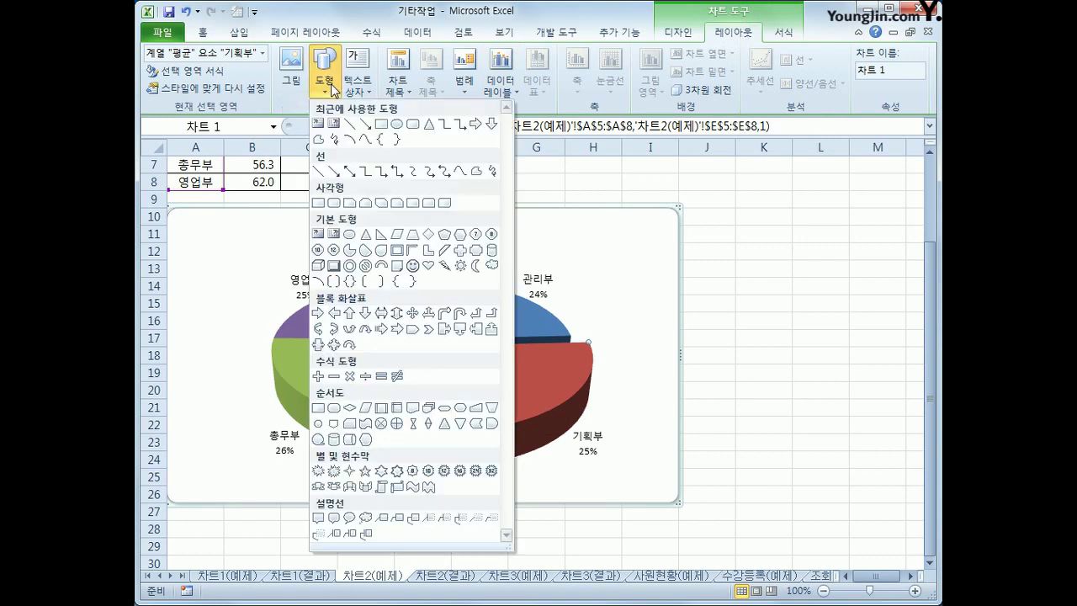
{"action": "left_click", "coordinate": [348, 235]}
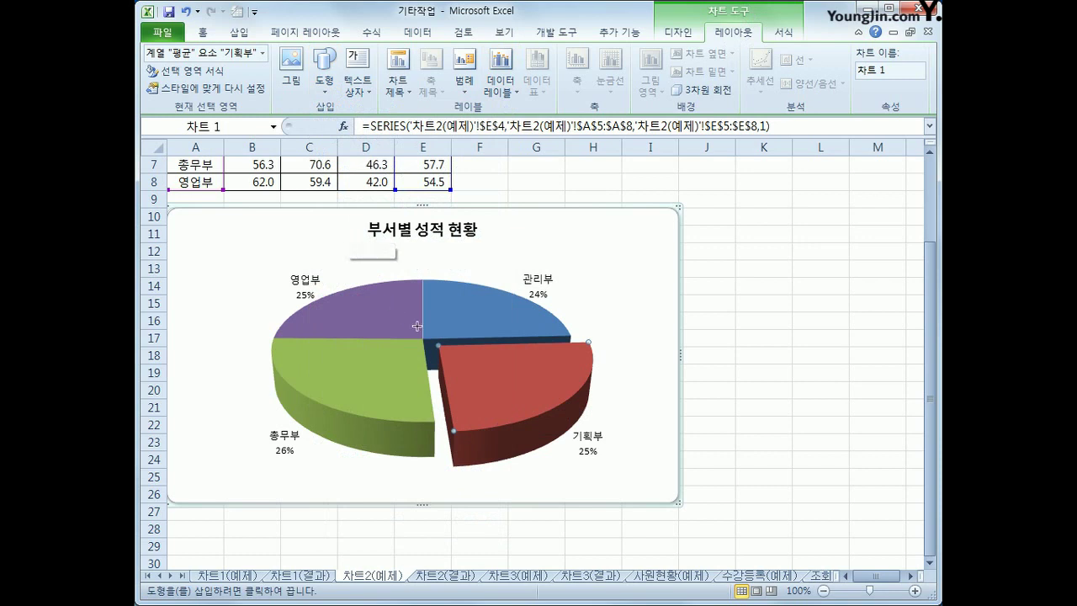
{"action": "scroll", "coordinate": [487, 269], "scroll_direction": "up", "scroll_amount": 2}
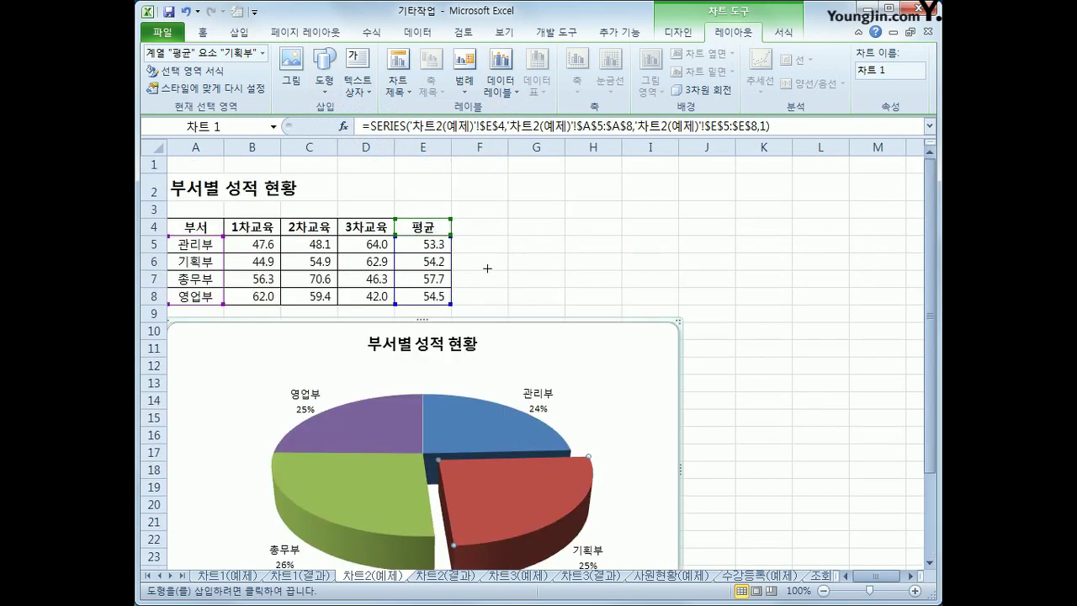
{"action": "left_click_drag", "start_coordinate": [390, 234], "coordinate": [458, 254]}
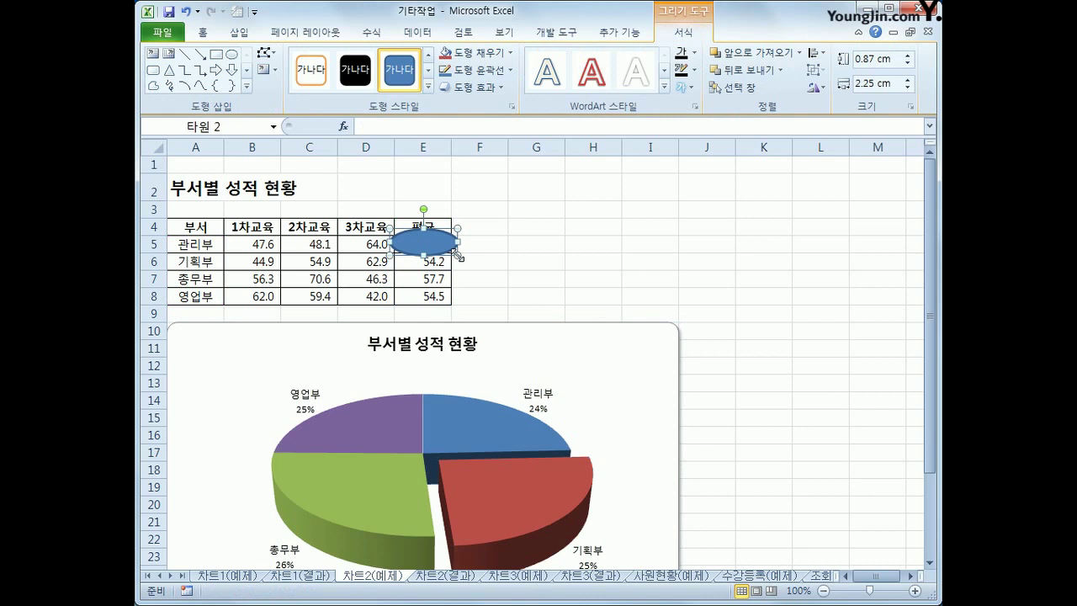
{"action": "left_click", "coordinate": [500, 53]}
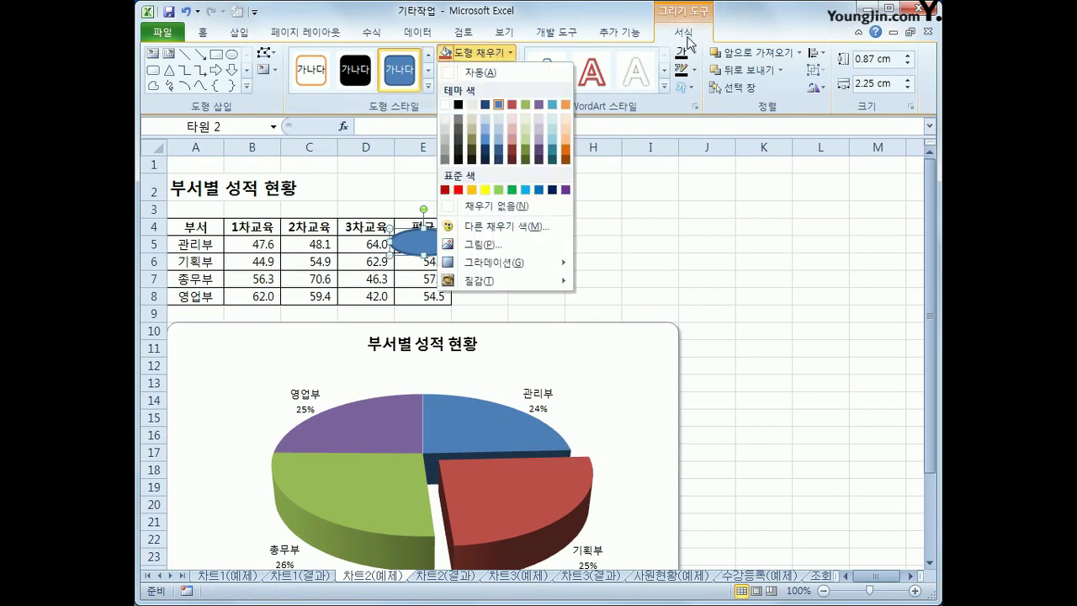
{"action": "left_click", "coordinate": [471, 207]}
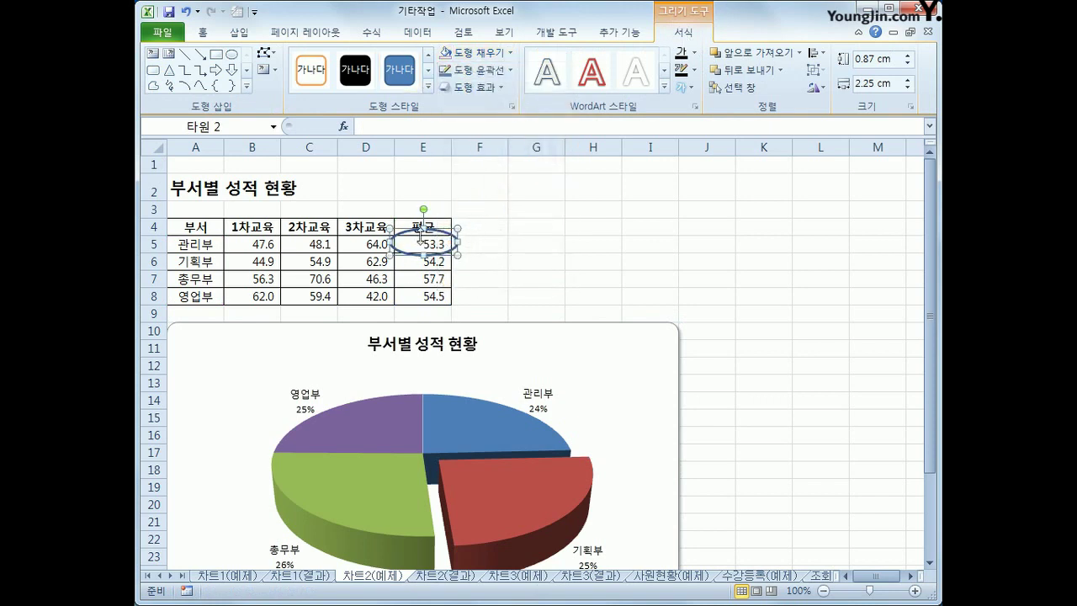
Connect the ellipse around E5 to the 관리부 slice with a straight arrow and give it a red outline.
{"action": "left_click", "coordinate": [203, 55]}
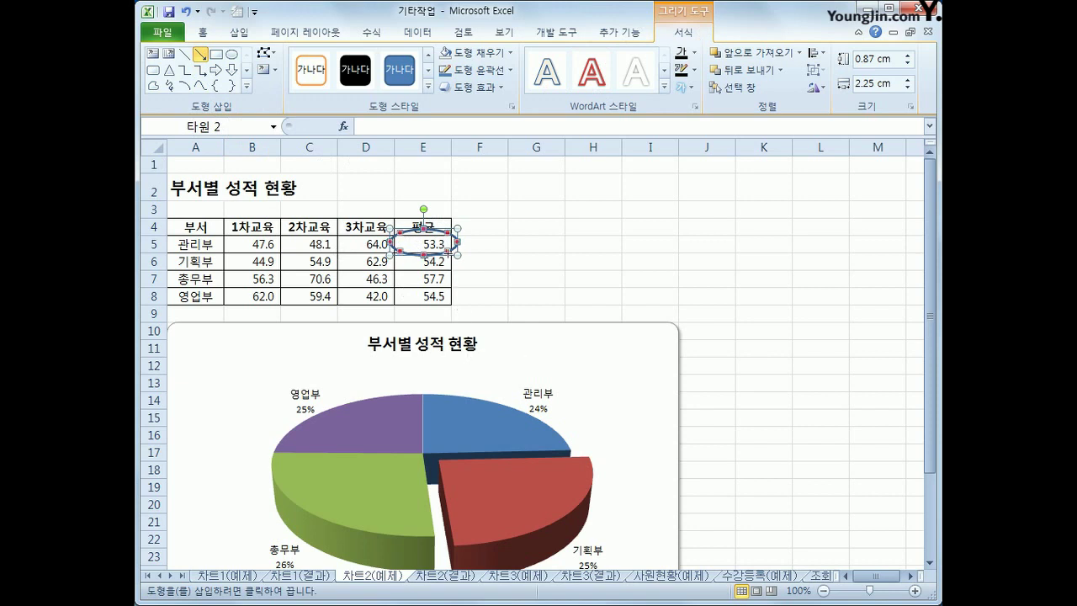
{"action": "left_click_drag", "start_coordinate": [448, 252], "coordinate": [503, 421]}
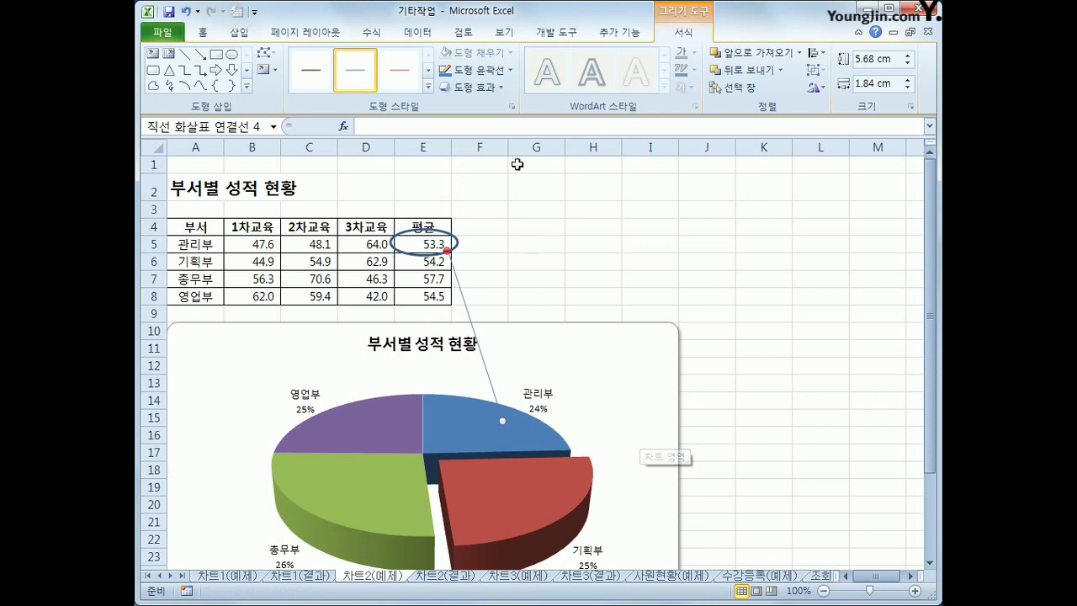
{"action": "left_click", "coordinate": [487, 74]}
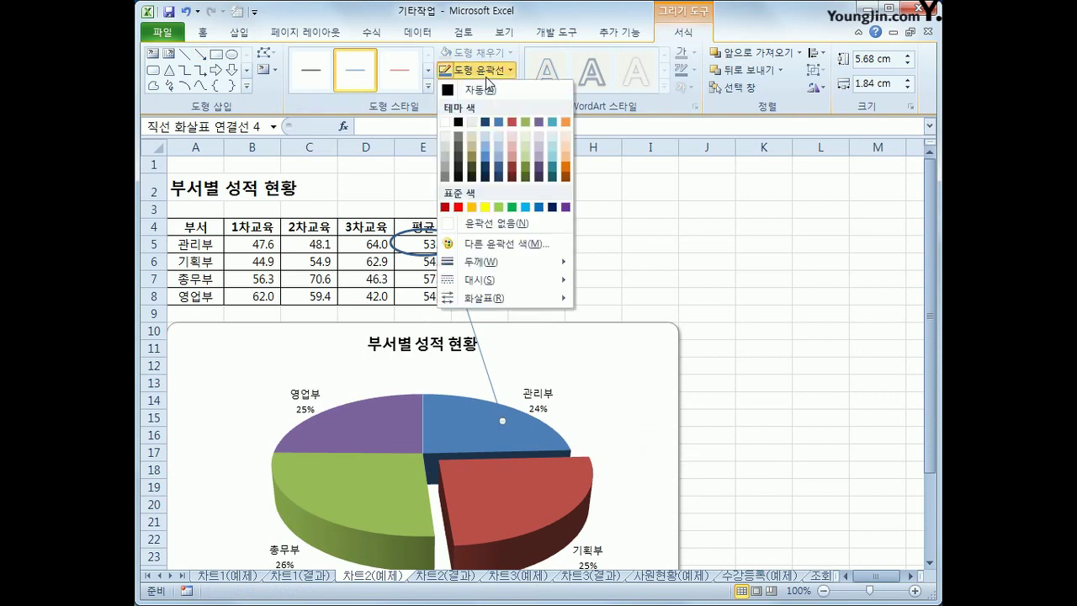
{"action": "left_click", "coordinate": [459, 207]}
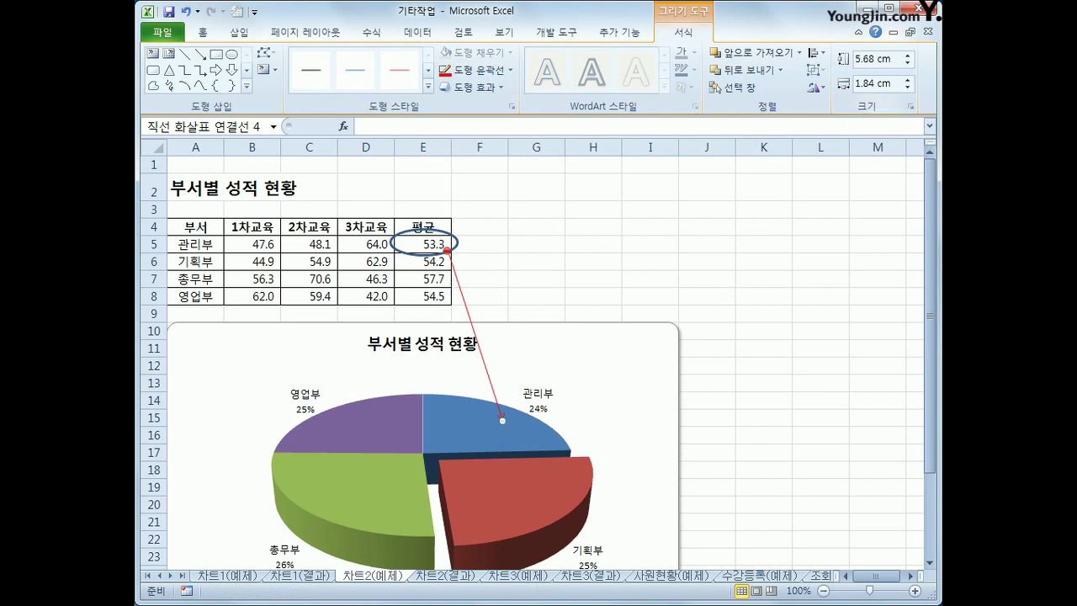
Check the finished chart on the 차트2(결과) sheet and open the 차트3(예제) sheet's sales table.
{"action": "left_click", "coordinate": [456, 577]}
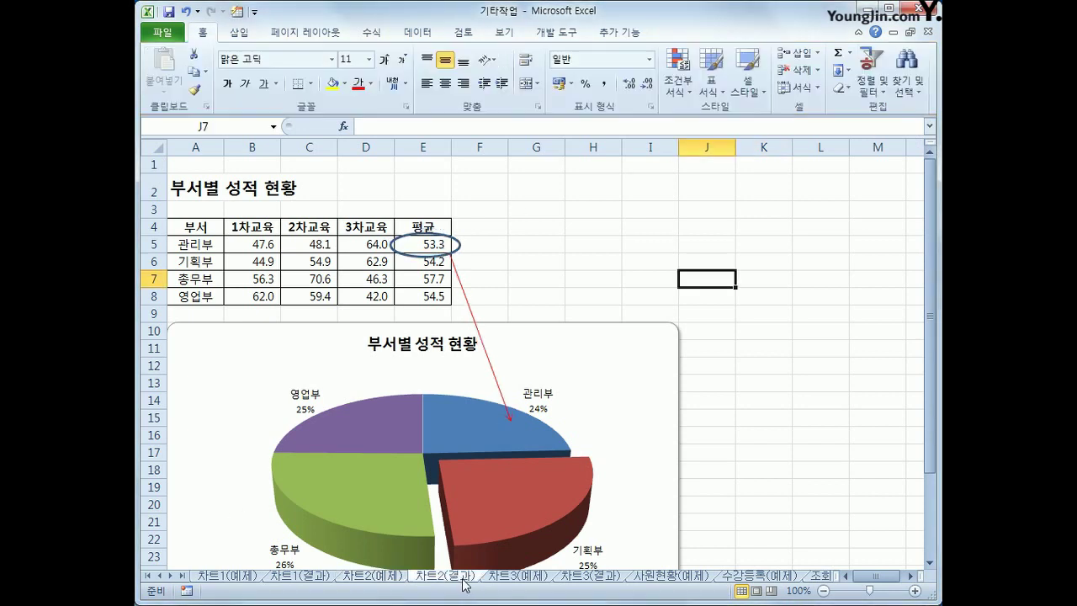
{"action": "left_click", "coordinate": [504, 579]}
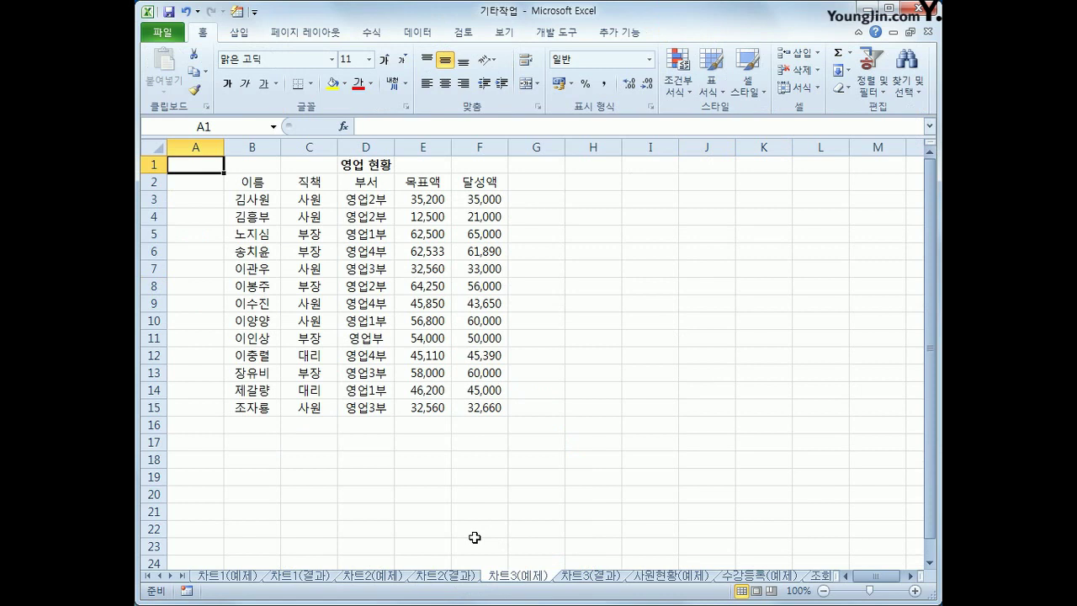
{"action": "scroll", "coordinate": [474, 537], "scroll_direction": "down", "scroll_amount": 4}
{"action": "scroll", "coordinate": [474, 537], "scroll_direction": "up", "scroll_amount": 4}
Select the 이름, 목표액 and 달성액 headers together with those columns' cells for the 부장 rows 5, 6, 8, 11 and 13.
{"action": "left_click", "coordinate": [248, 181]}
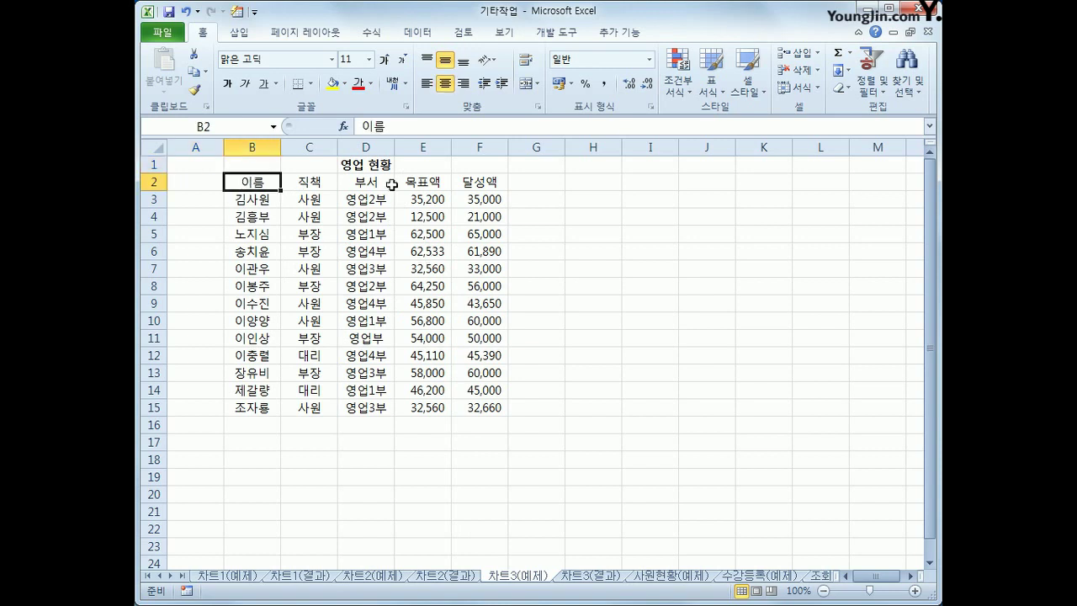
{"action": "left_click_drag", "start_coordinate": [420, 182], "coordinate": [456, 181]}
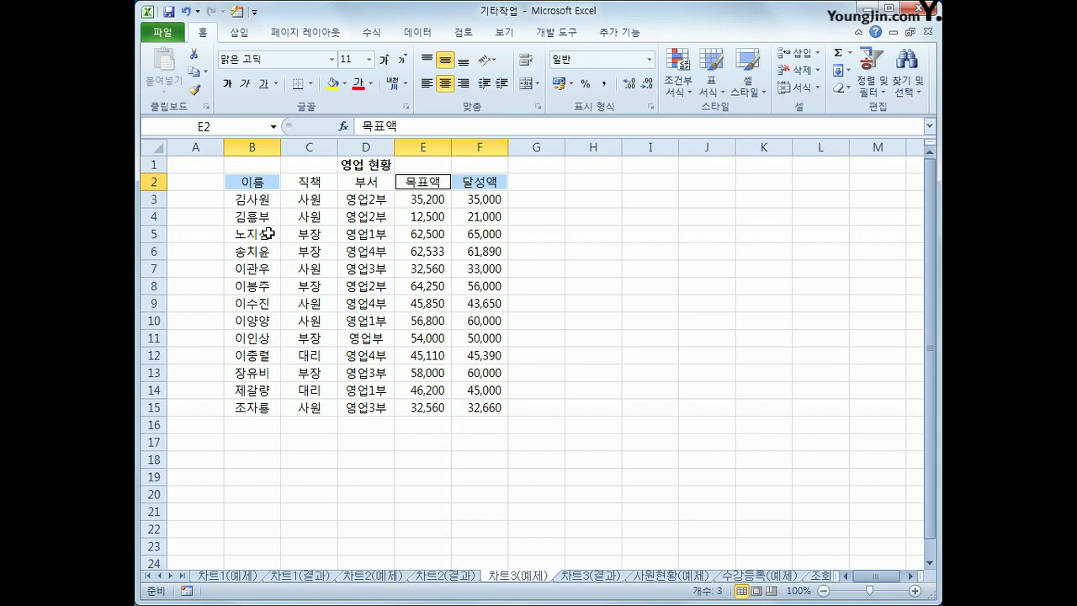
{"action": "left_click_drag", "start_coordinate": [266, 234], "coordinate": [268, 258]}
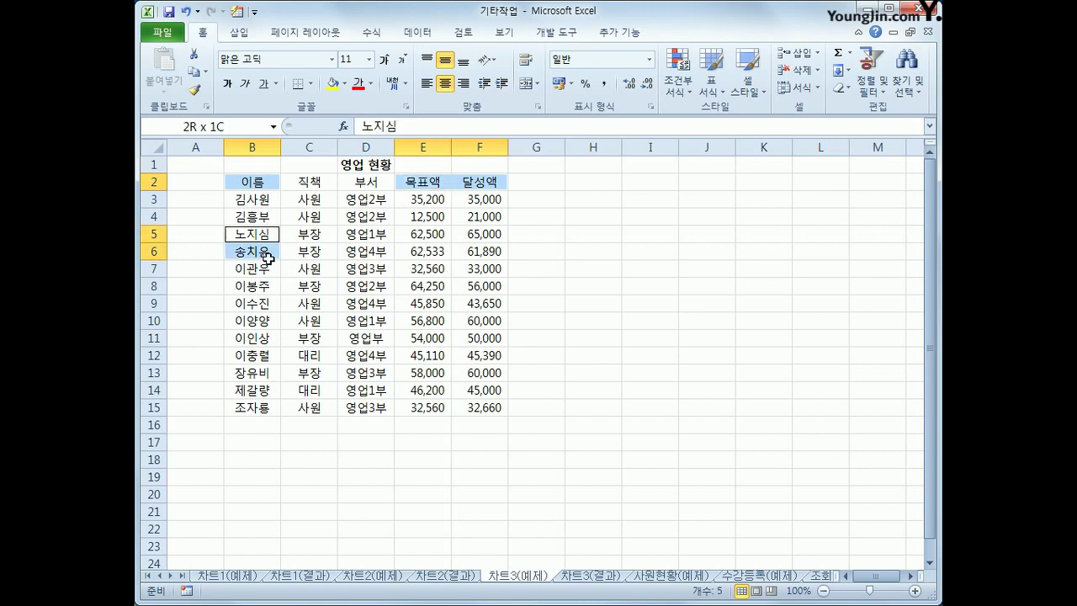
{"action": "left_click_drag", "start_coordinate": [424, 234], "coordinate": [486, 258]}
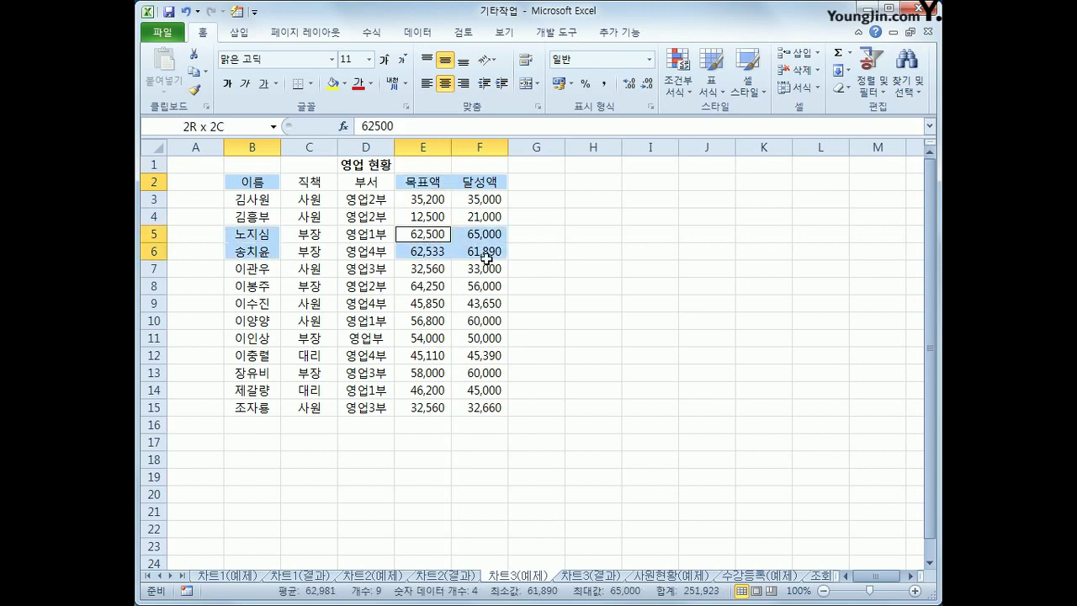
{"action": "left_click", "coordinate": [268, 286], "text": "ctrl"}
{"action": "left_click_drag", "start_coordinate": [403, 286], "coordinate": [493, 287]}
{"action": "left_click", "coordinate": [258, 339], "text": "ctrl"}
{"action": "left_click_drag", "start_coordinate": [409, 338], "coordinate": [469, 338]}
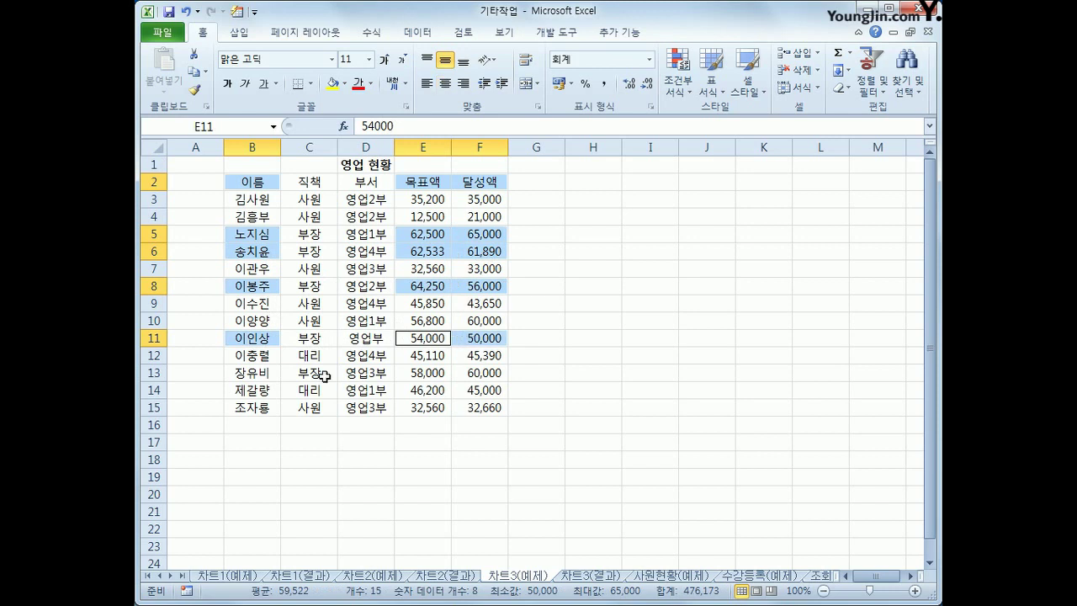
{"action": "left_click", "coordinate": [260, 372], "text": "ctrl"}
{"action": "left_click_drag", "start_coordinate": [412, 373], "coordinate": [475, 373]}
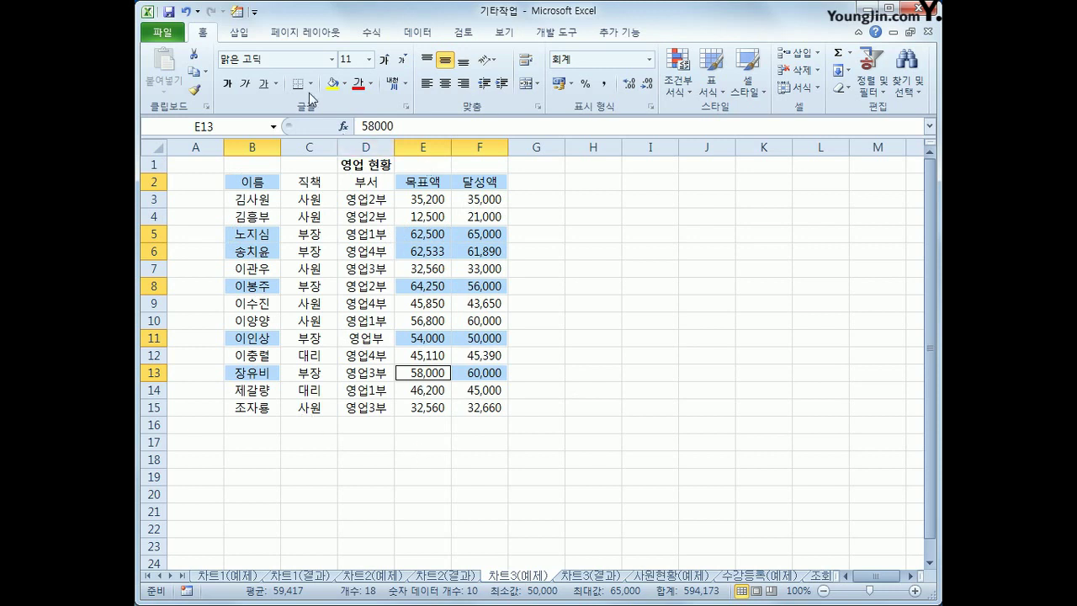
Insert a 2-D clustered column chart from the selected 부장 sales data.
{"action": "left_click", "coordinate": [248, 34]}
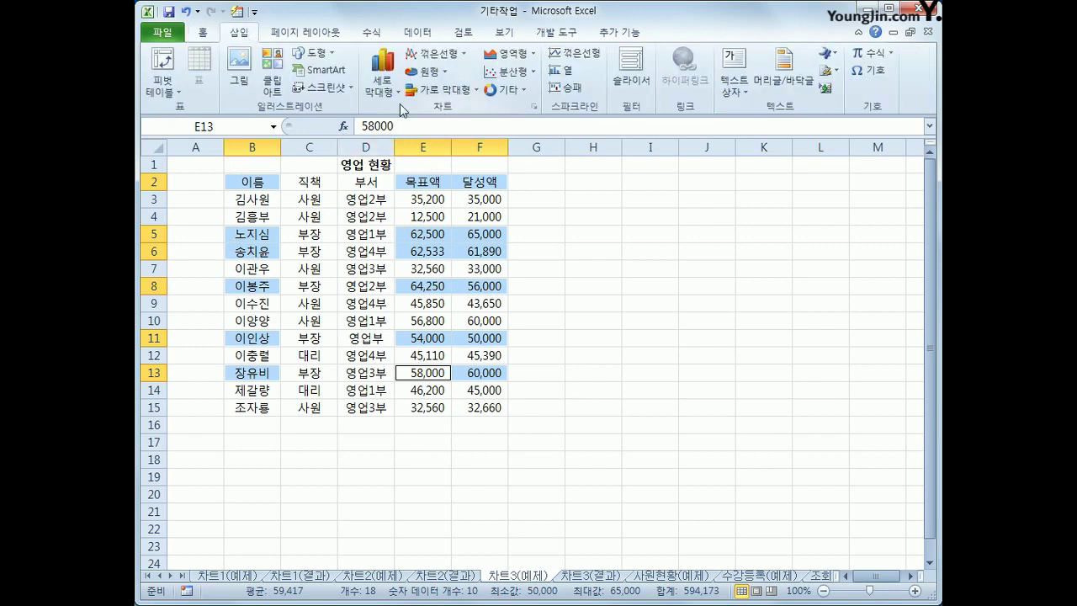
{"action": "left_click", "coordinate": [383, 93]}
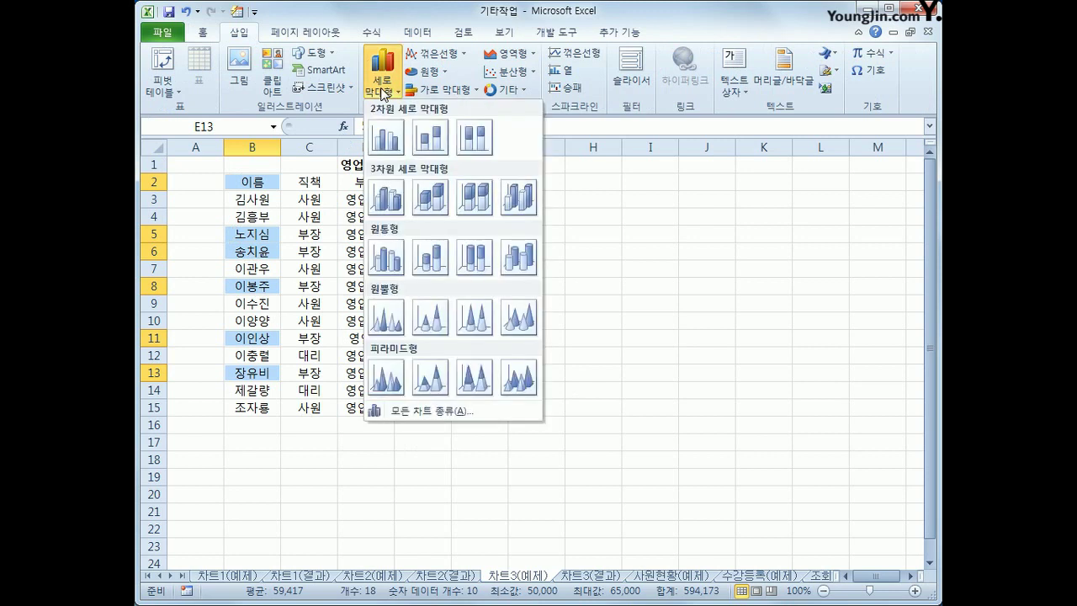
{"action": "left_click", "coordinate": [389, 150]}
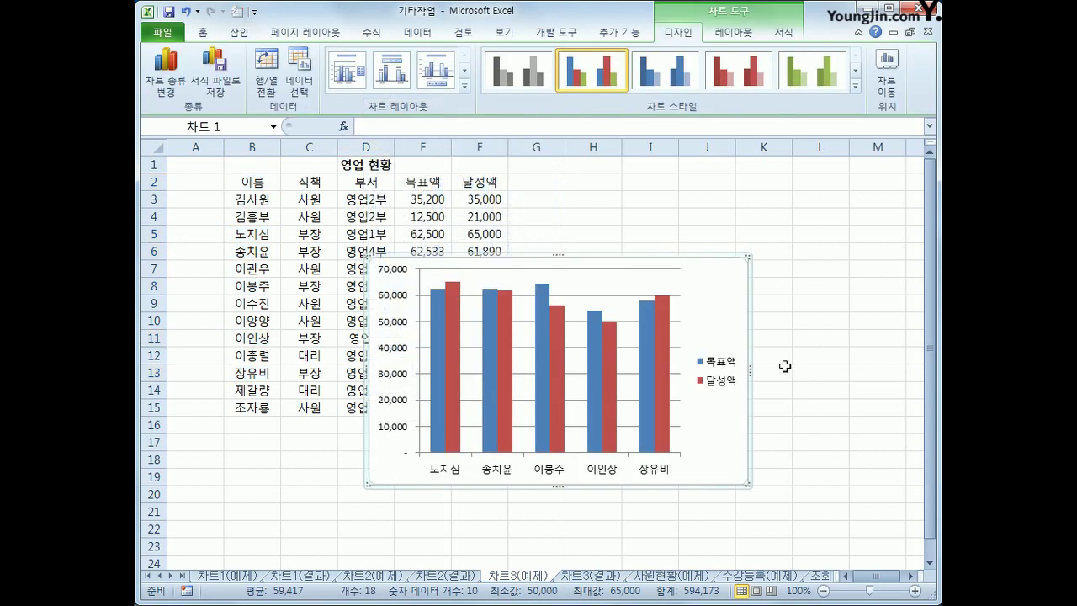
Move the column chart below the sales table and resize it to fit the range B17:G30.
{"action": "left_click_drag", "start_coordinate": [732, 283], "coordinate": [584, 464]}
{"action": "scroll", "coordinate": [584, 464], "scroll_direction": "down", "scroll_amount": 4}
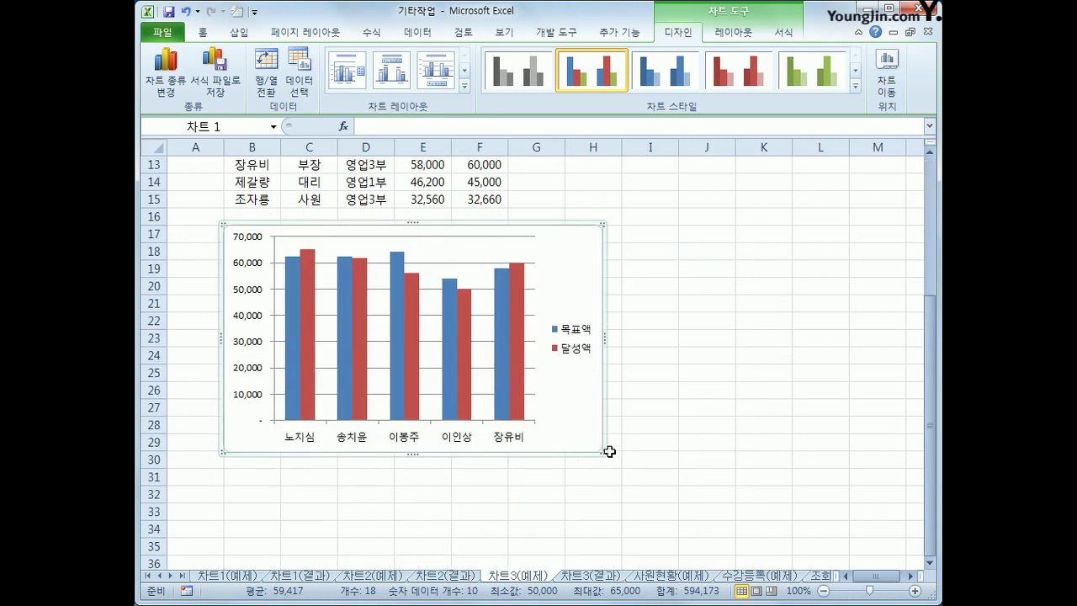
{"action": "left_click_drag", "start_coordinate": [603, 453], "coordinate": [584, 465]}
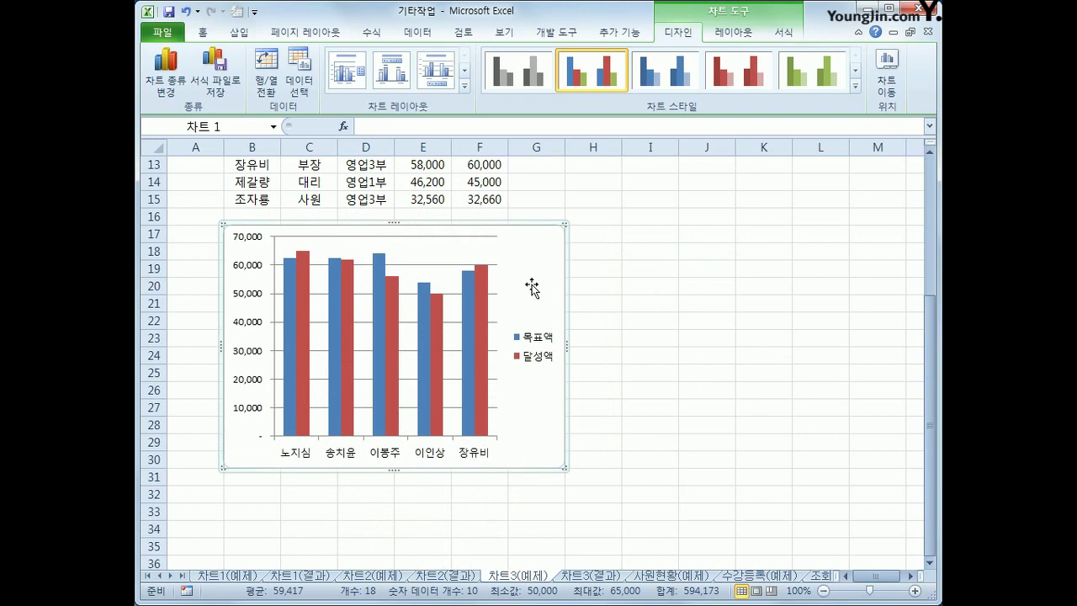
Add a chart title above the column chart (차트 위) reading 영업현황.
{"action": "left_click", "coordinate": [724, 38]}
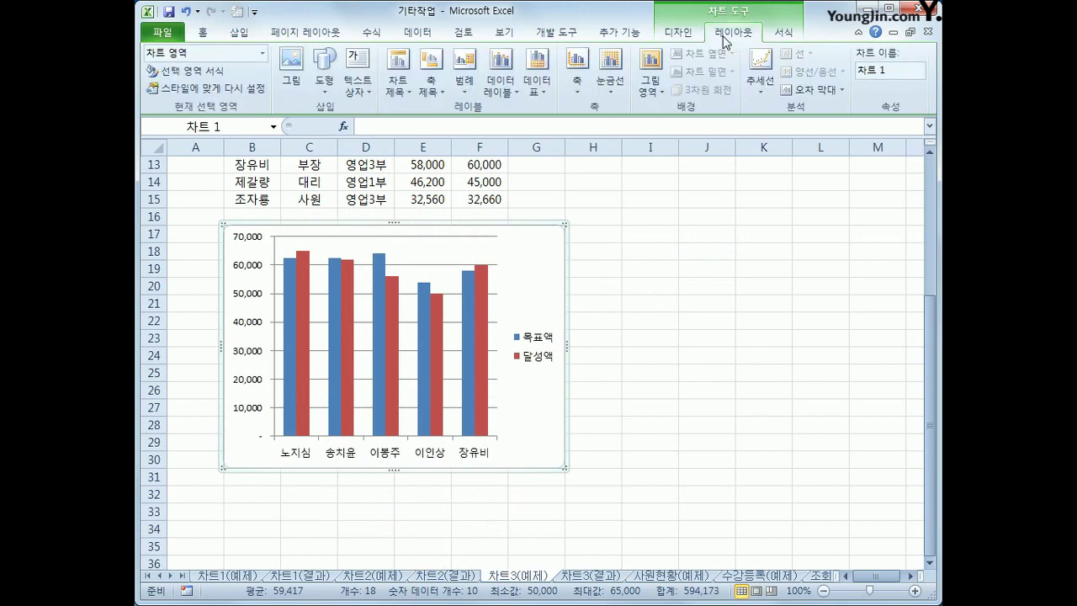
{"action": "left_click", "coordinate": [398, 84]}
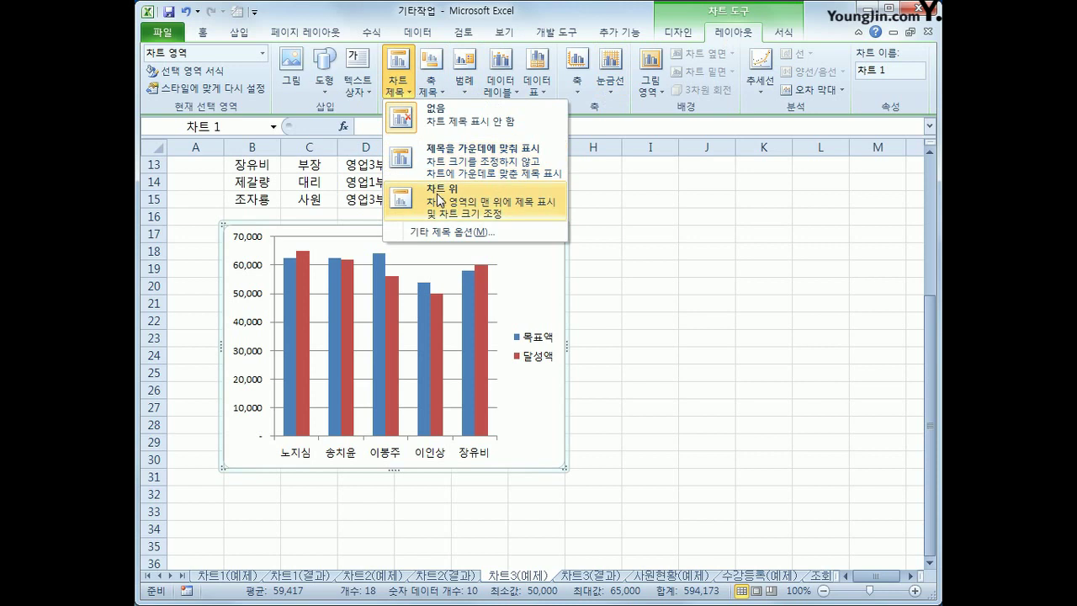
{"action": "left_click", "coordinate": [442, 200]}
{"action": "left_click_drag", "start_coordinate": [358, 246], "coordinate": [436, 254]}
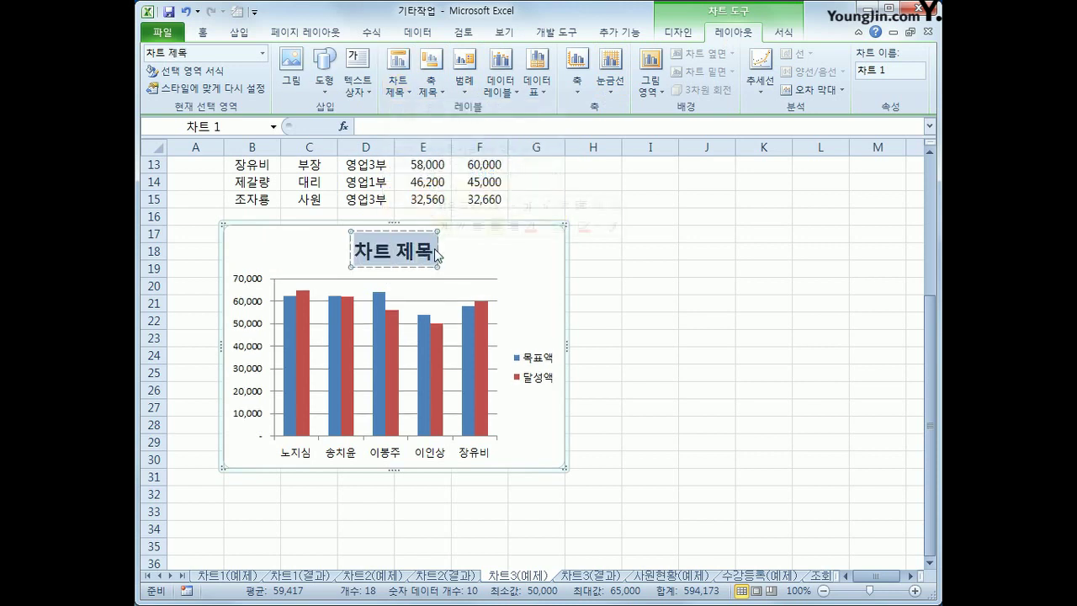
{"action": "type", "text": "영업현황"}
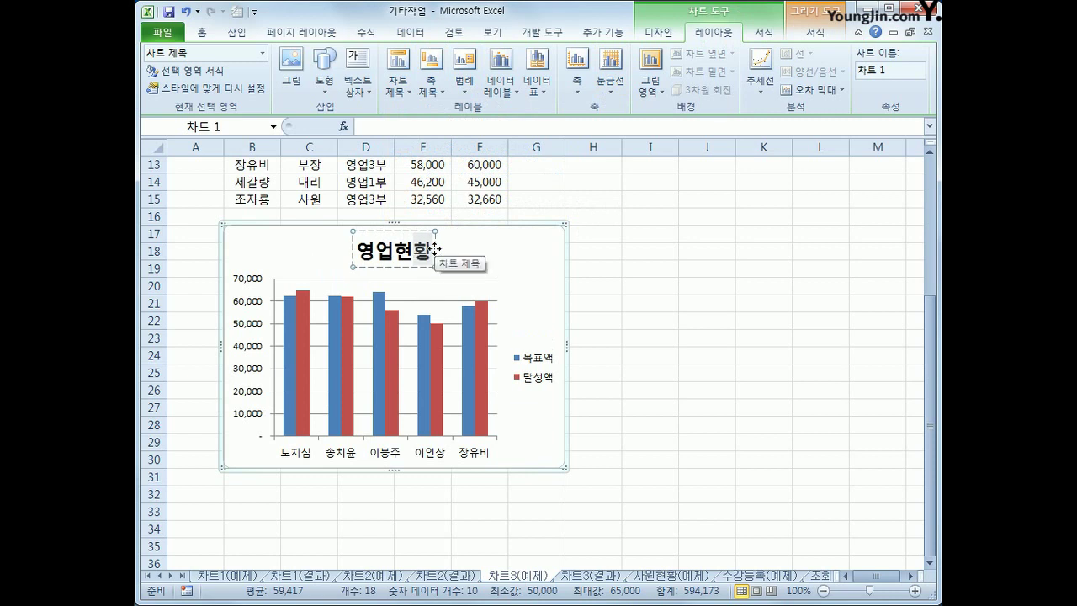
Change the 달성액 series' chart type to a line with markers (꺾은선형).
{"action": "left_click", "coordinate": [303, 350]}
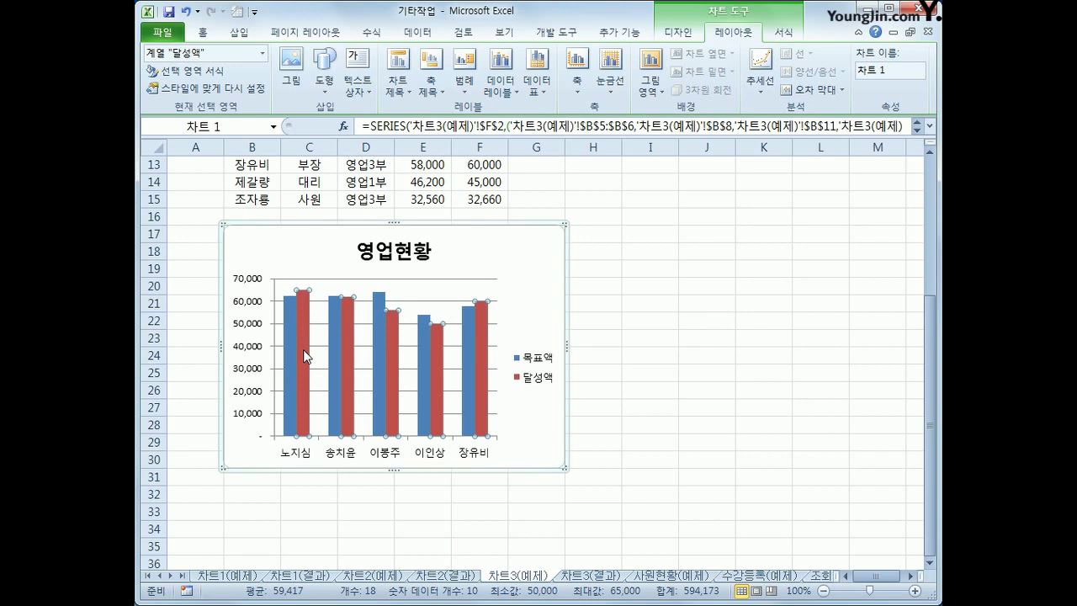
{"action": "right_click", "coordinate": [305, 357]}
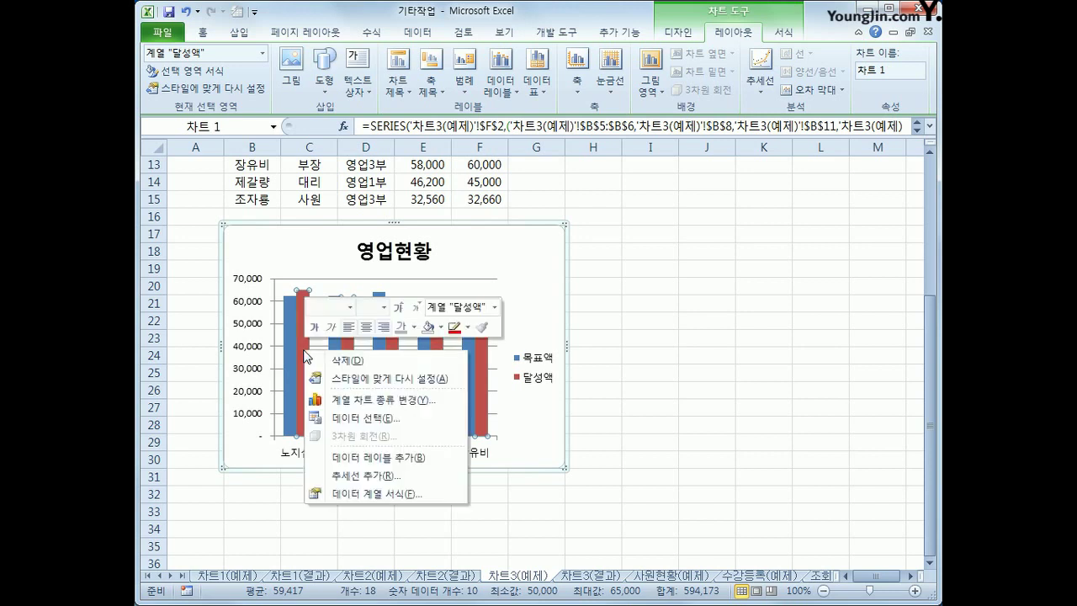
{"action": "left_click", "coordinate": [417, 402]}
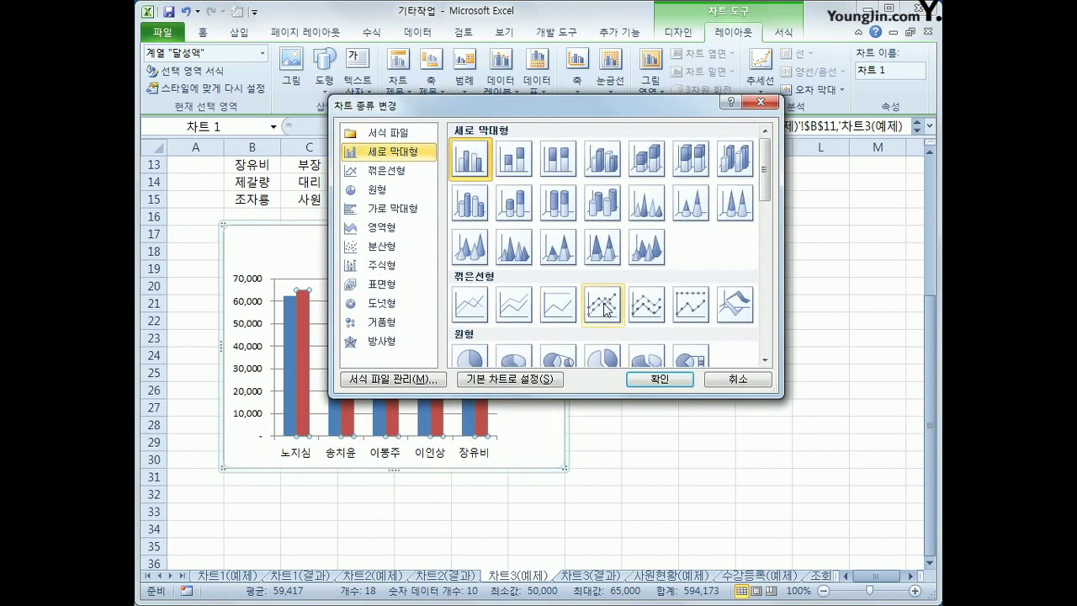
{"action": "left_click", "coordinate": [600, 306]}
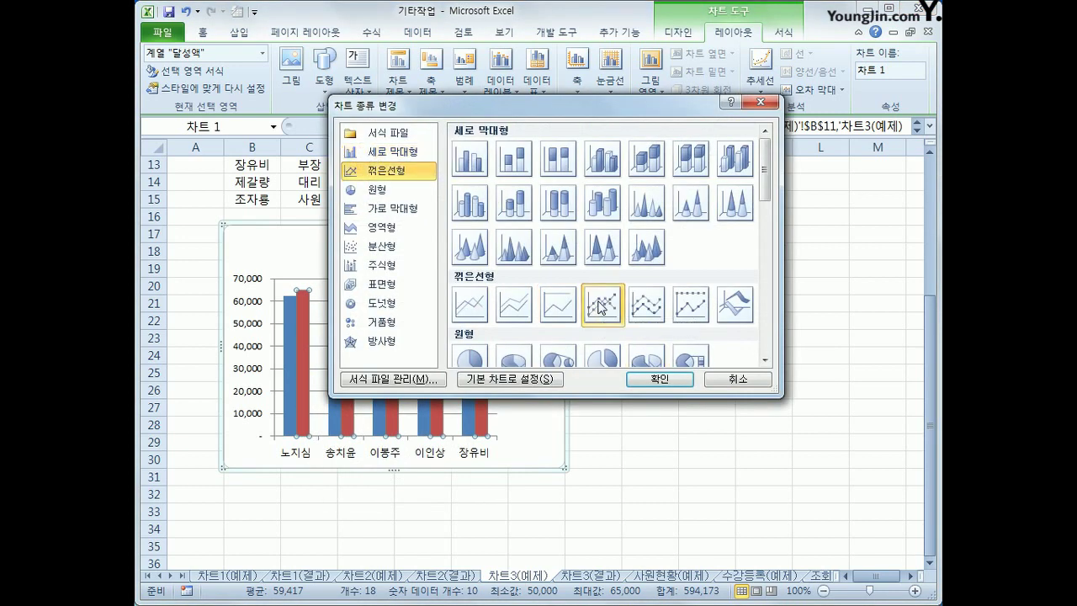
{"action": "left_click", "coordinate": [657, 381]}
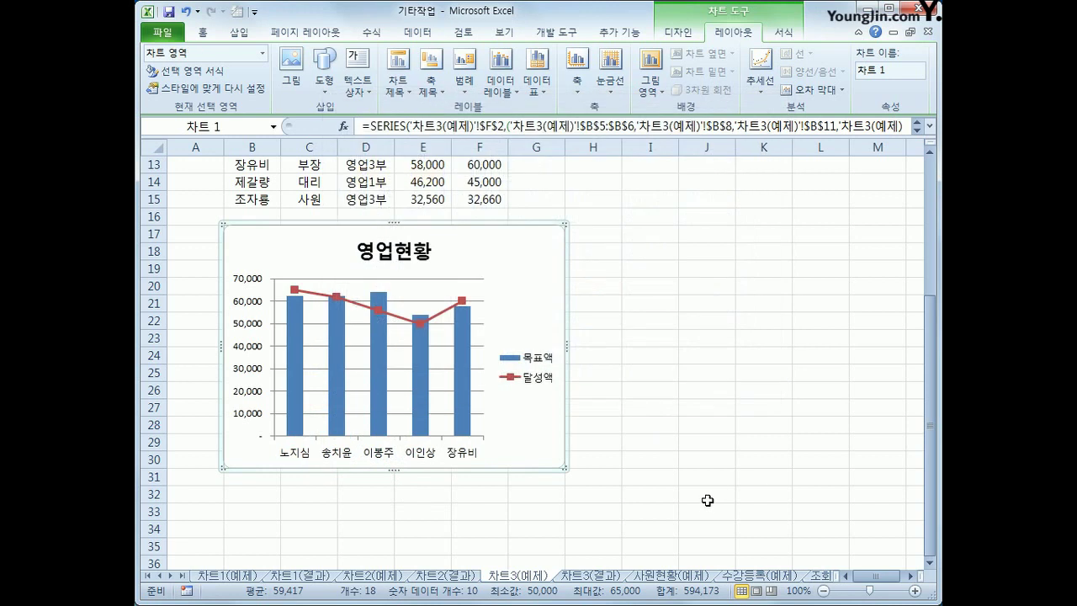
Plot the 달성액 line series on the secondary axis (보조 축).
{"action": "left_click", "coordinate": [259, 335]}
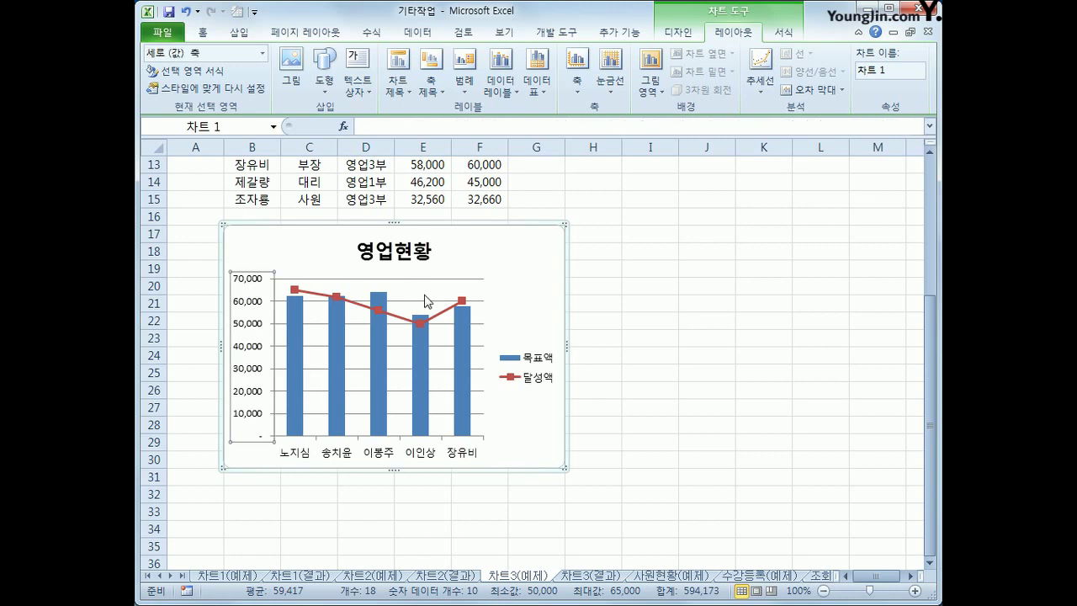
{"action": "left_click", "coordinate": [418, 321]}
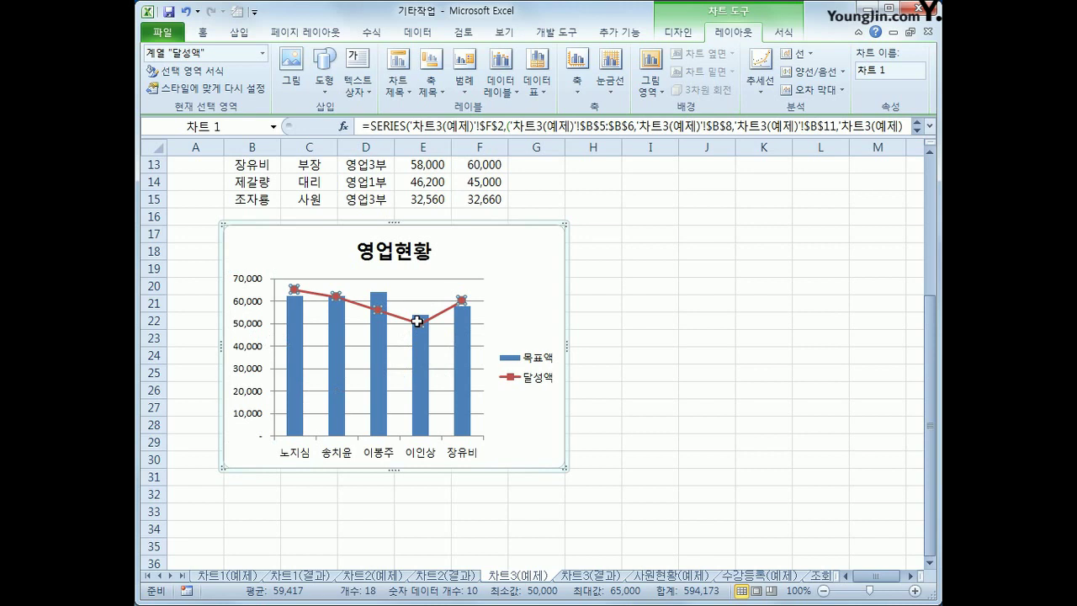
{"action": "right_click", "coordinate": [417, 322]}
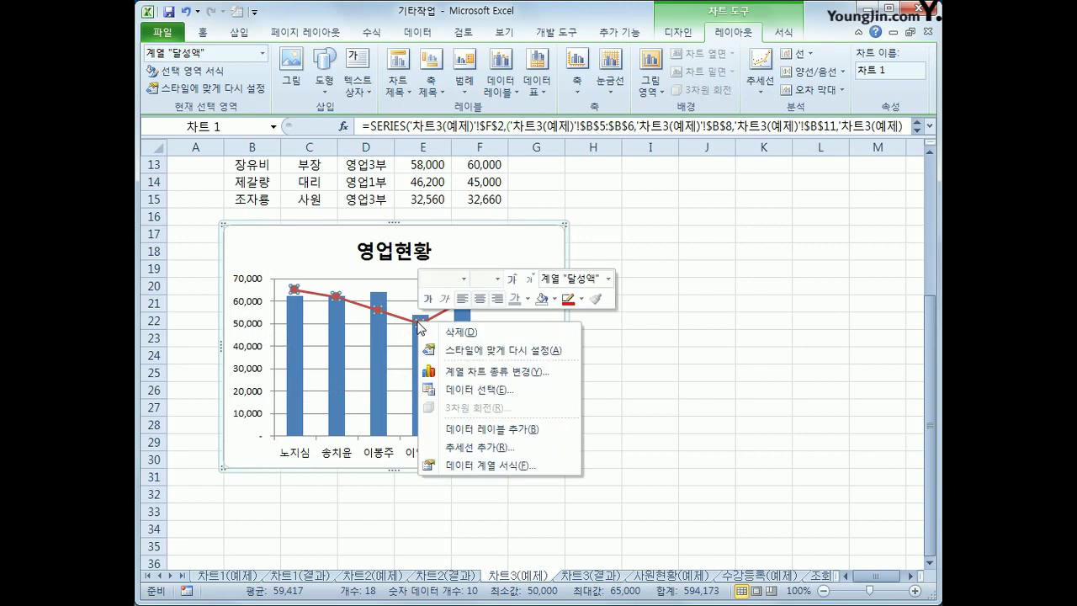
{"action": "left_click", "coordinate": [487, 464]}
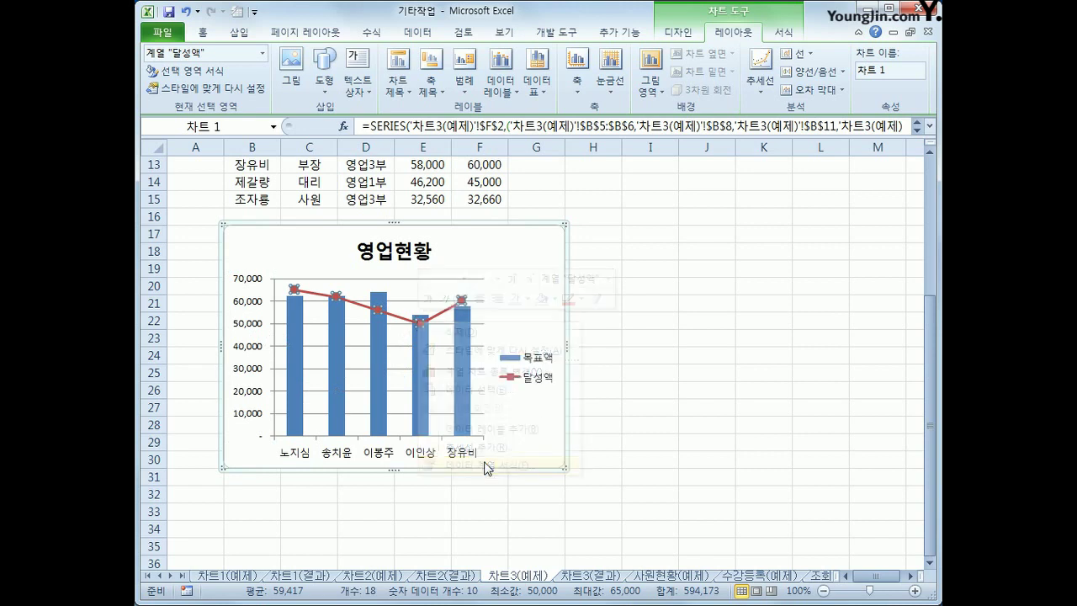
{"action": "left_click", "coordinate": [643, 175]}
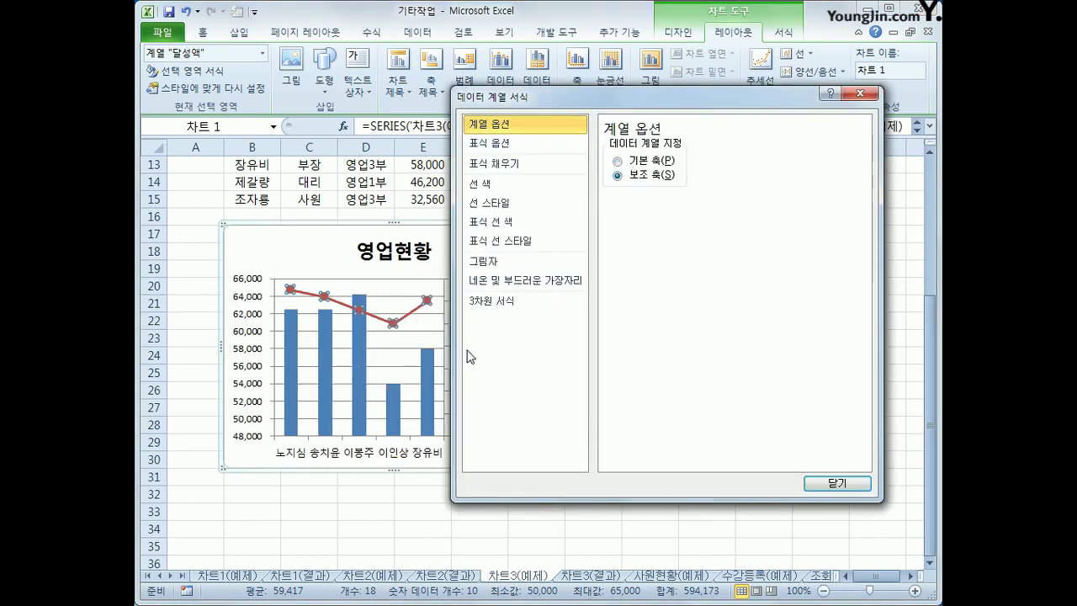
{"action": "left_click", "coordinate": [808, 483]}
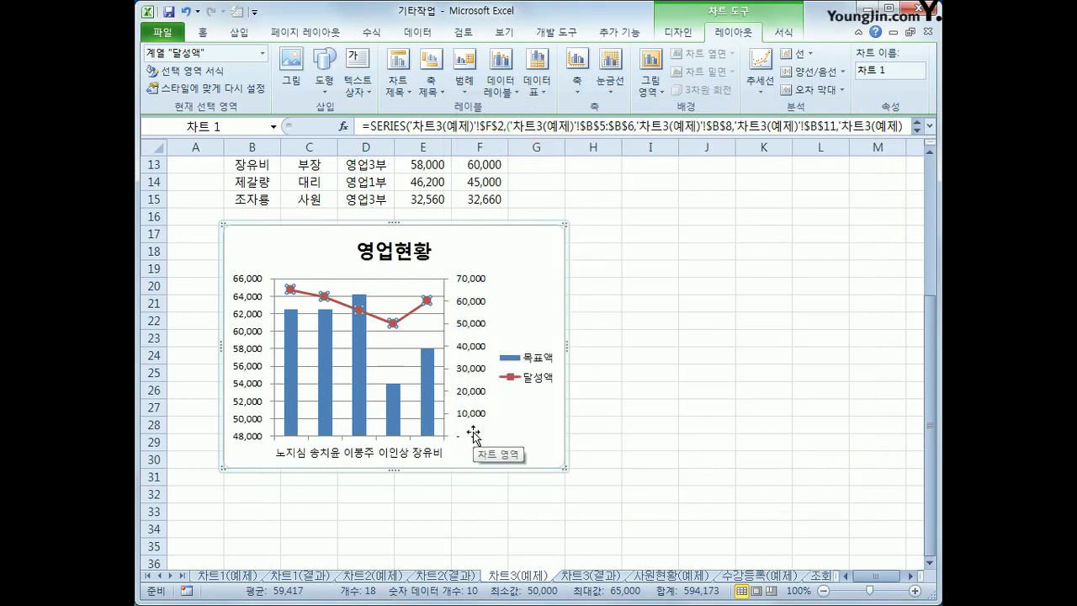
Format the primary vertical axis labels as 숫자 with 0 decimal places and the thousands separator.
{"action": "left_click", "coordinate": [246, 319]}
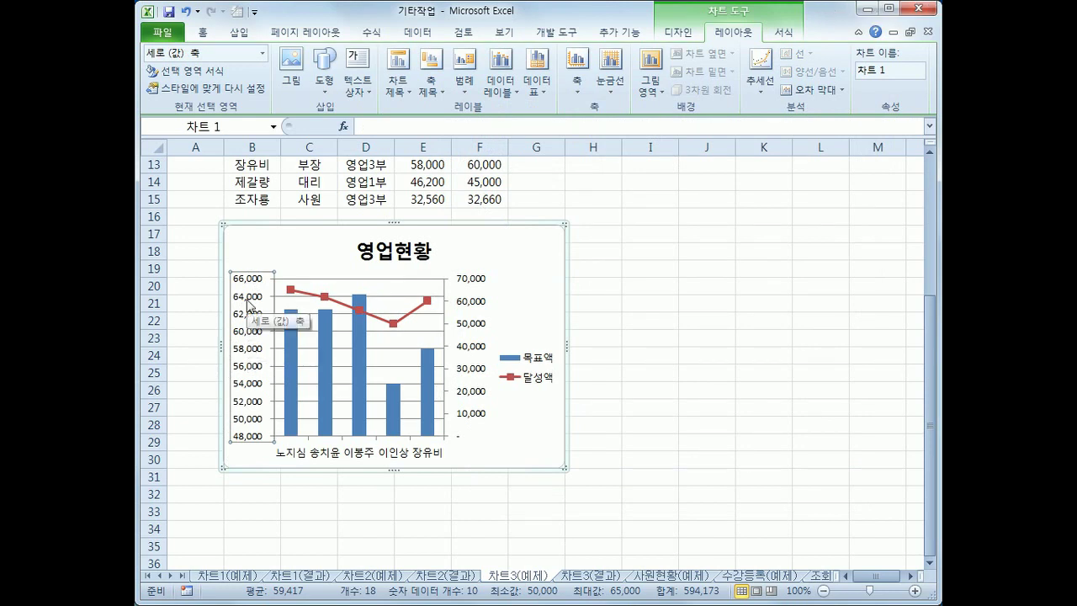
{"action": "right_click", "coordinate": [249, 304]}
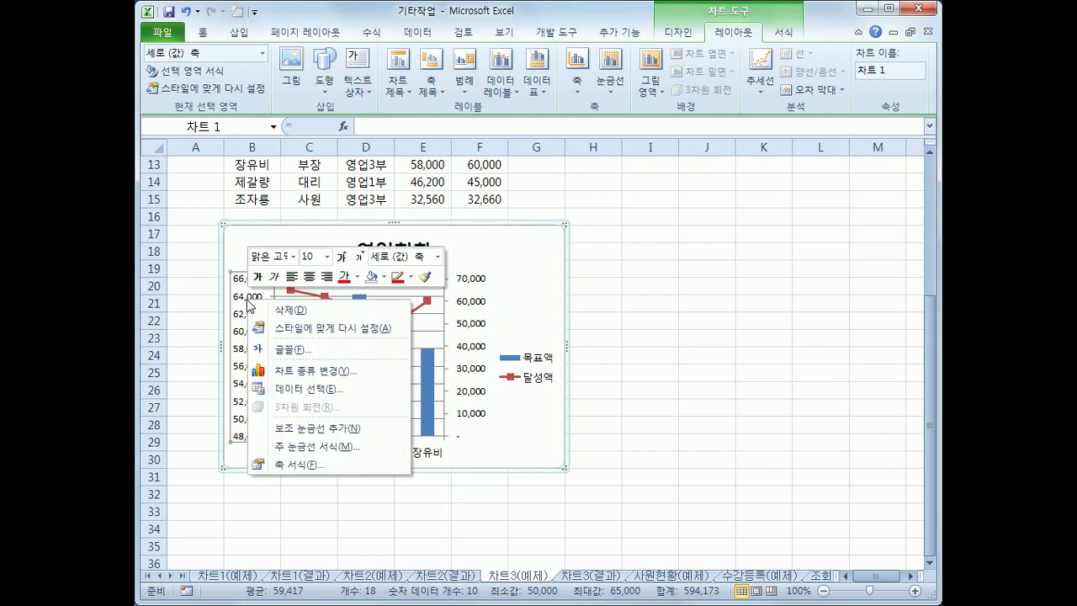
{"action": "left_click", "coordinate": [308, 463]}
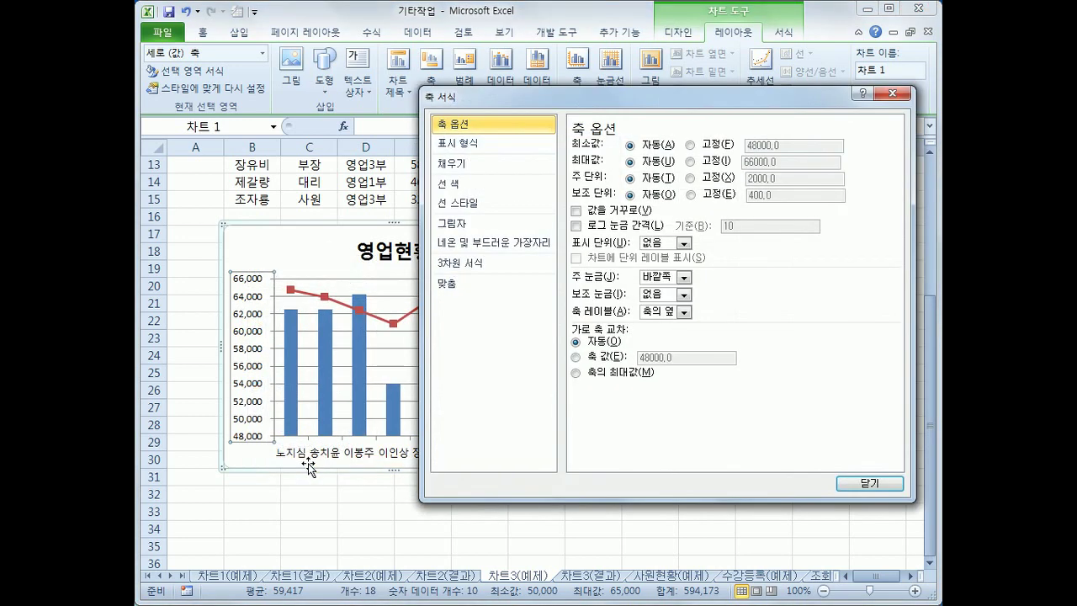
{"action": "left_click", "coordinate": [511, 149]}
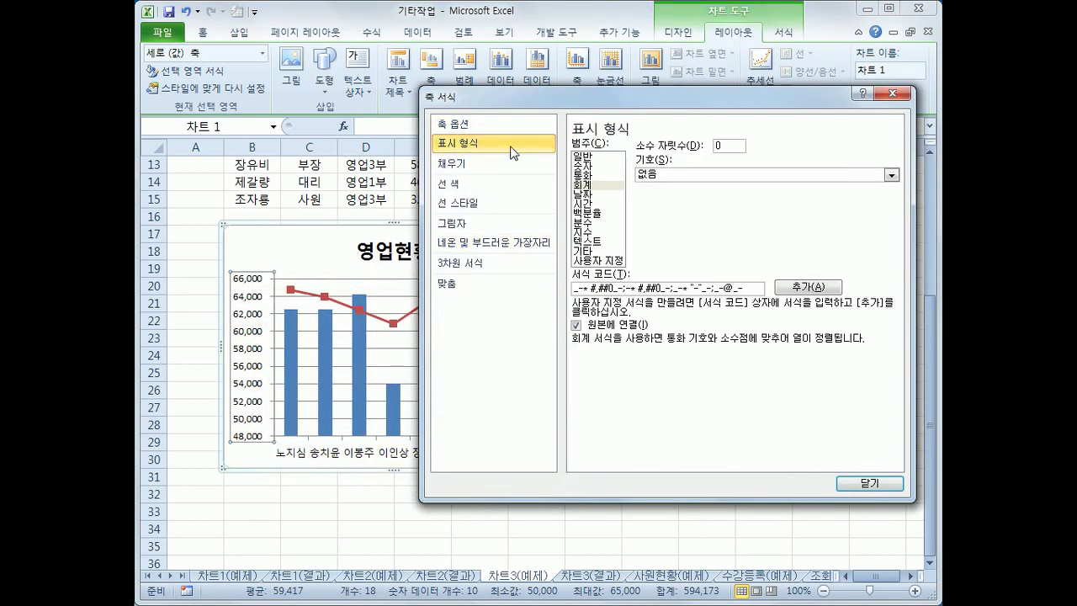
{"action": "left_click", "coordinate": [584, 165]}
{"action": "left_click", "coordinate": [678, 162]}
{"action": "left_click", "coordinate": [678, 161]}
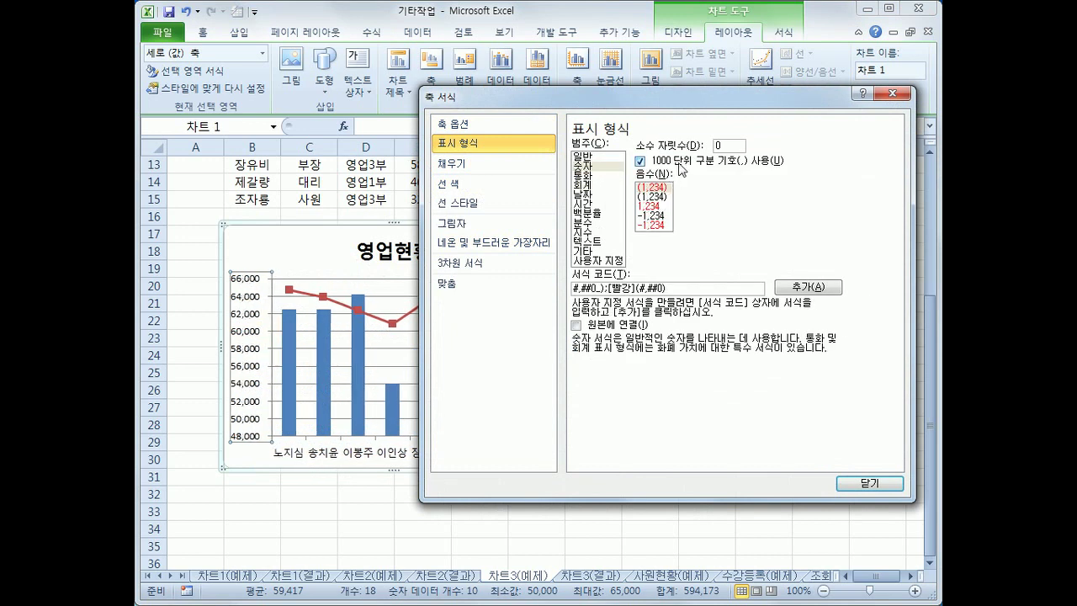
{"action": "left_click", "coordinate": [735, 144]}
{"action": "left_click", "coordinate": [866, 485]}
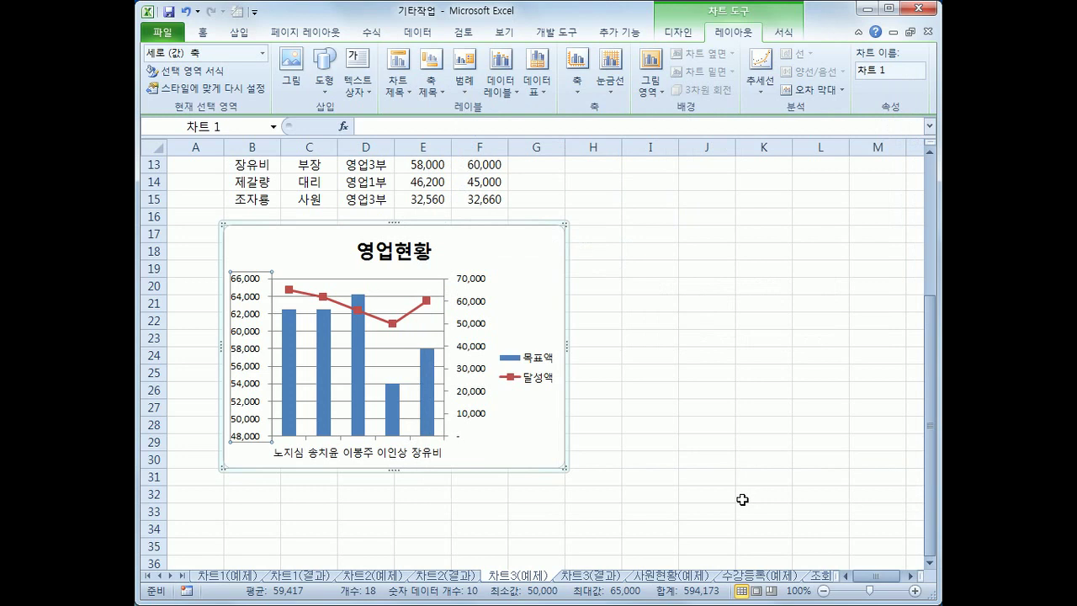
{"action": "right_click", "coordinate": [547, 386]}
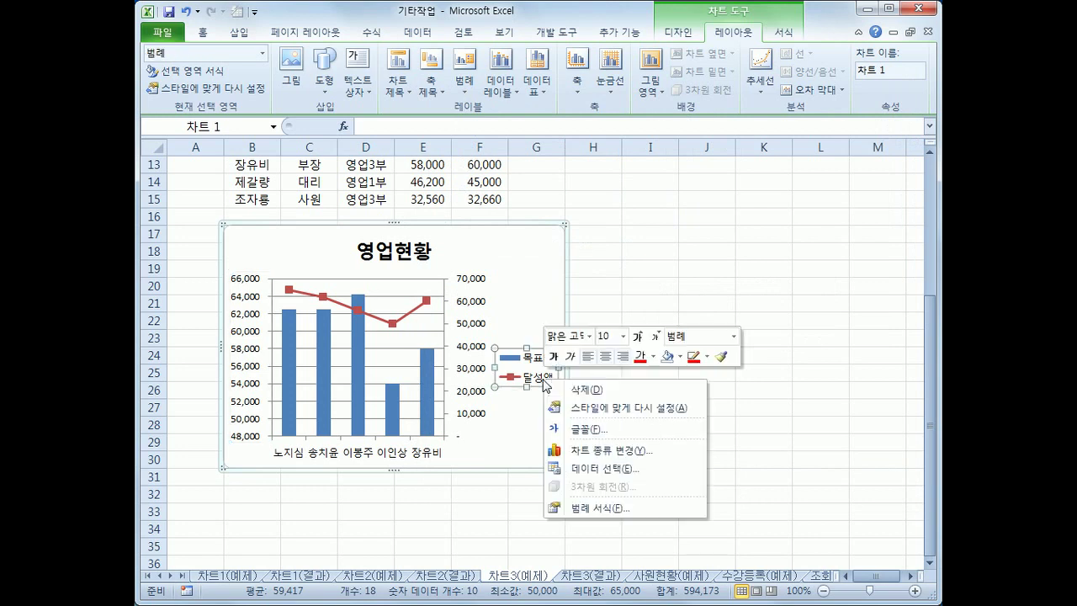
{"action": "left_click", "coordinate": [621, 507]}
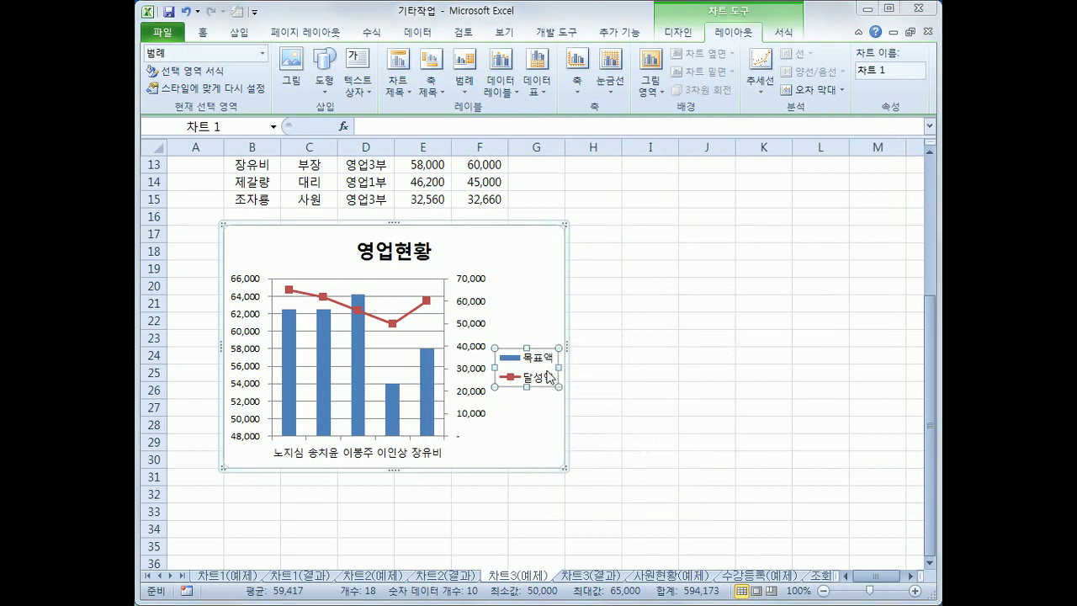
{"action": "right_click", "coordinate": [547, 378]}
{"action": "left_click", "coordinate": [589, 504]}
{"action": "right_click", "coordinate": [520, 361]}
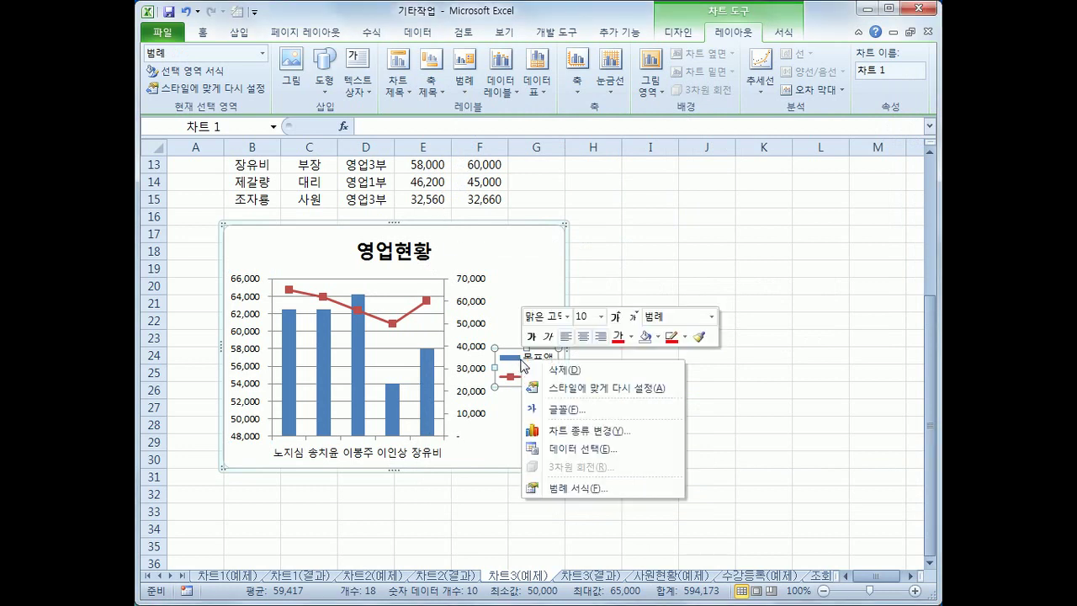
{"action": "left_click", "coordinate": [578, 492]}
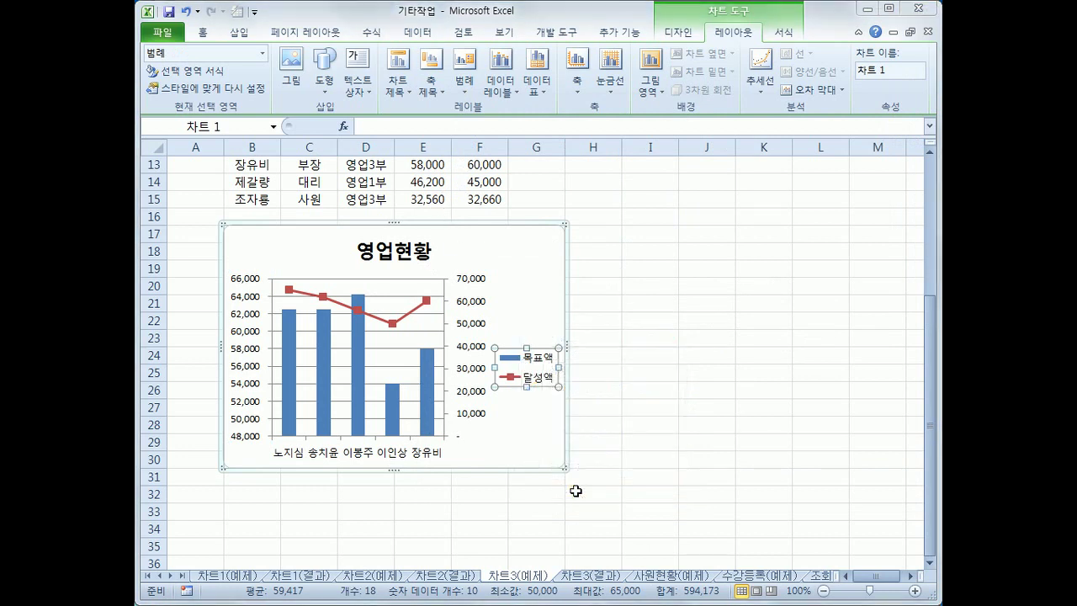
{"action": "left_click", "coordinate": [532, 358]}
{"action": "left_click", "coordinate": [603, 416]}
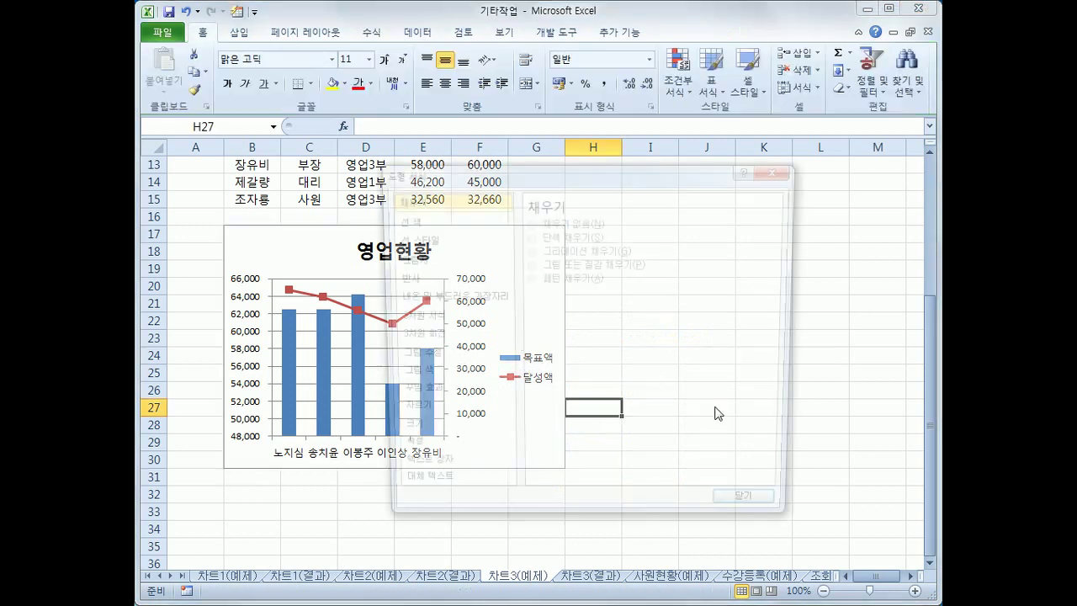
{"action": "left_click", "coordinate": [781, 171]}
Give the chart legend a solid black border (실선).
{"action": "left_click", "coordinate": [543, 358]}
{"action": "right_click", "coordinate": [542, 359]}
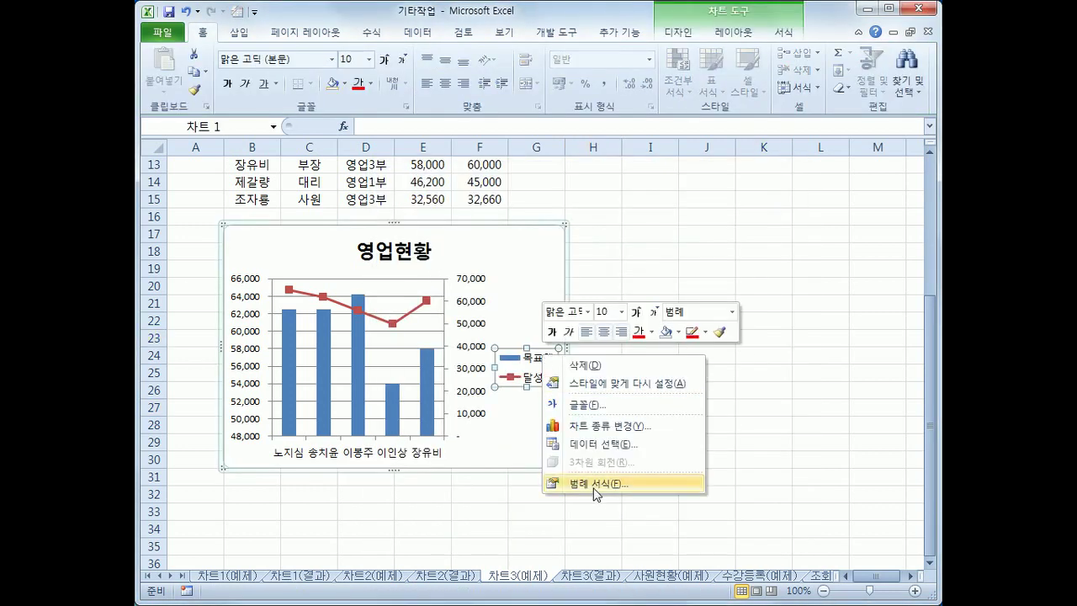
{"action": "left_click", "coordinate": [595, 483]}
{"action": "left_click", "coordinate": [430, 219]}
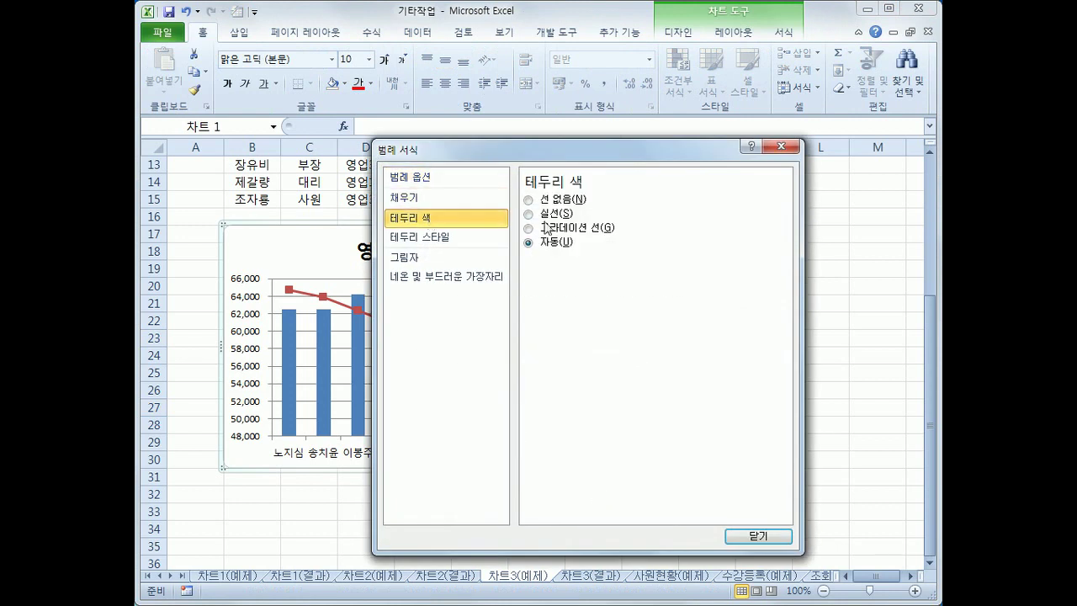
{"action": "left_click", "coordinate": [552, 215]}
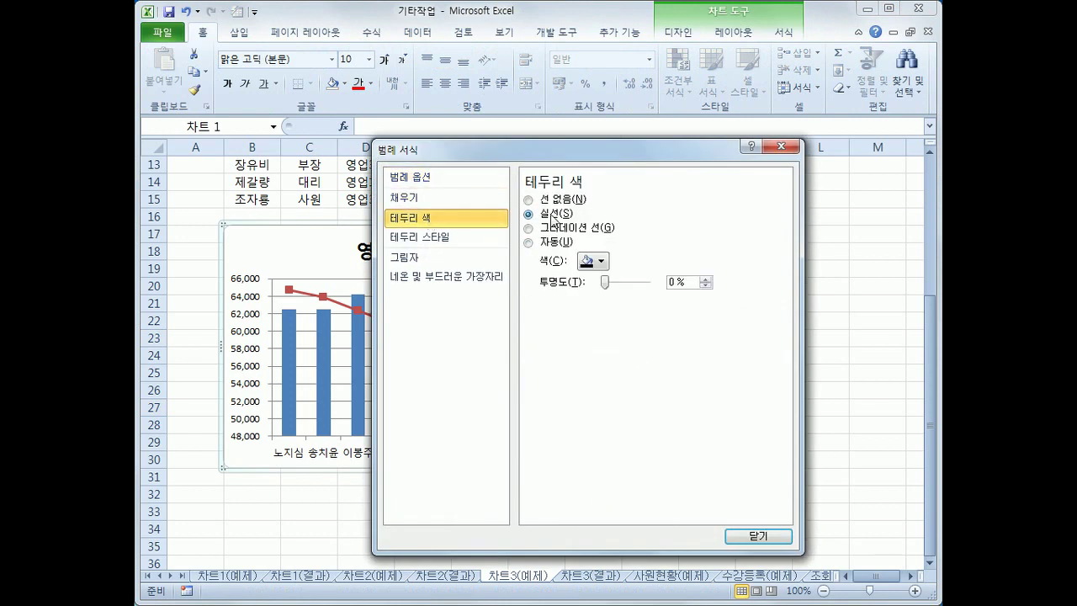
{"action": "left_click", "coordinate": [600, 262]}
{"action": "left_click", "coordinate": [597, 292]}
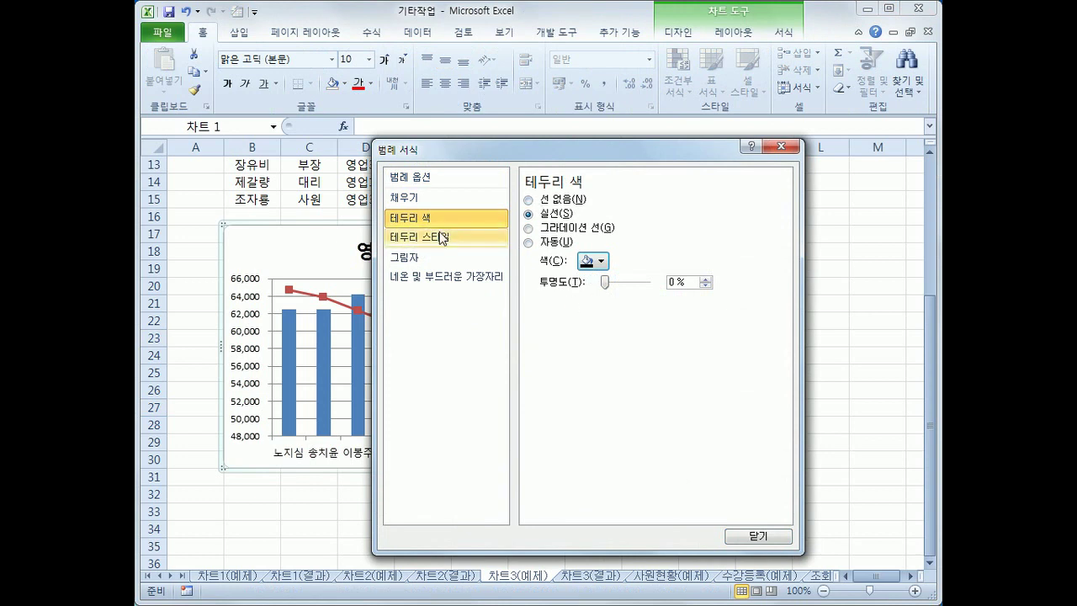
Place the legend below the plot area (아래쪽) and finish formatting the legend.
{"action": "left_click", "coordinate": [435, 181]}
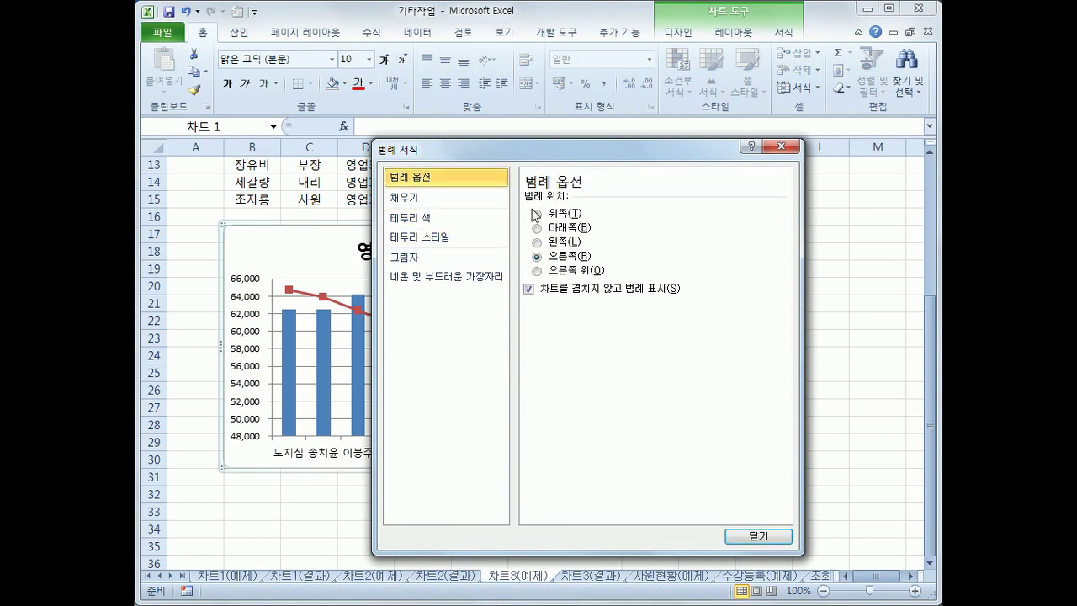
{"action": "left_click", "coordinate": [549, 229]}
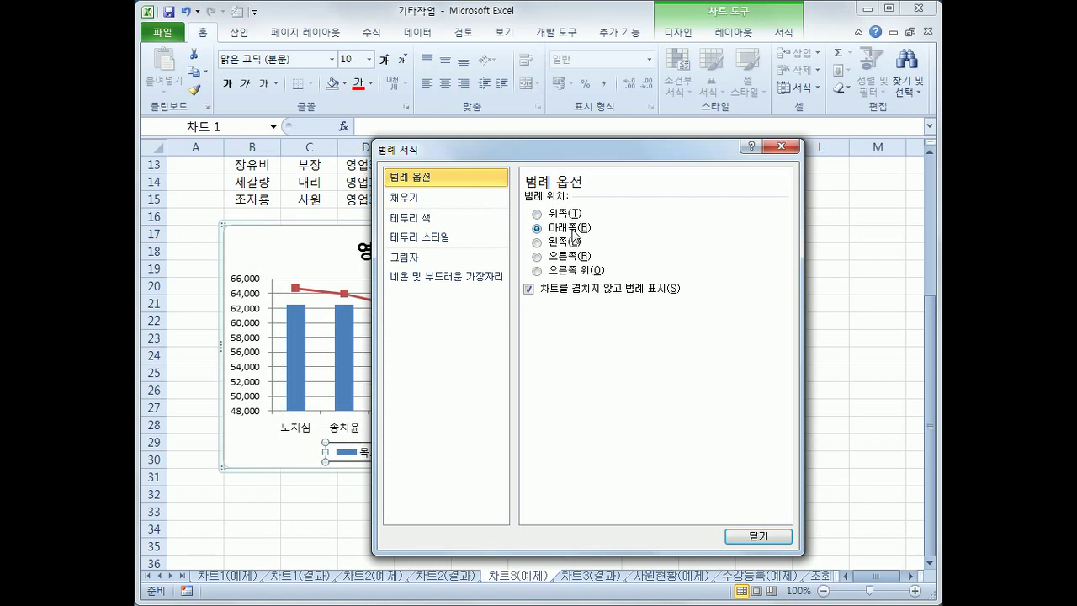
{"action": "left_click", "coordinate": [465, 221]}
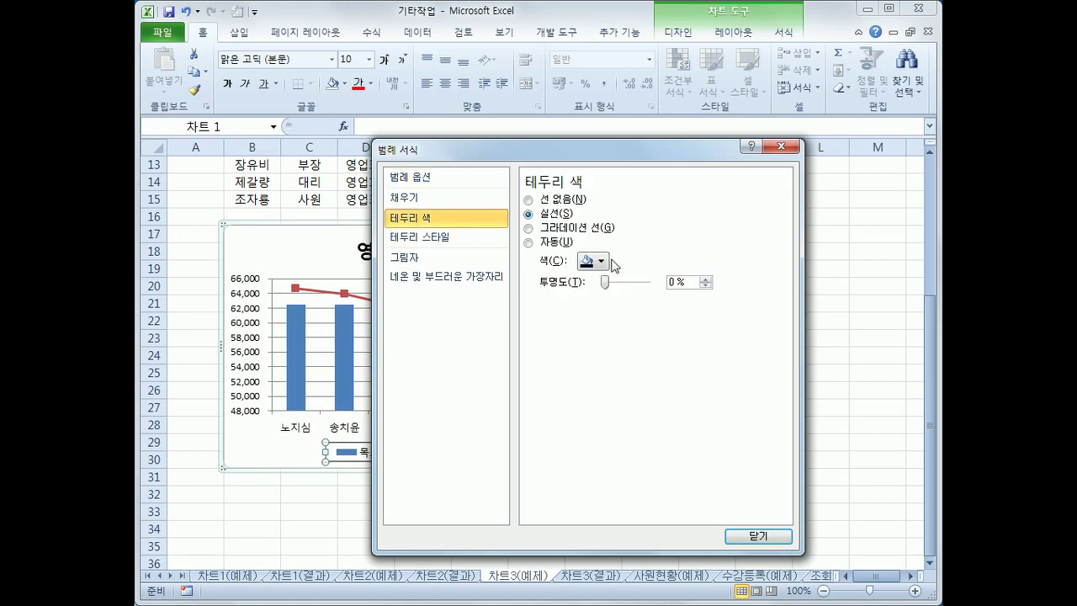
{"action": "left_click", "coordinate": [757, 534]}
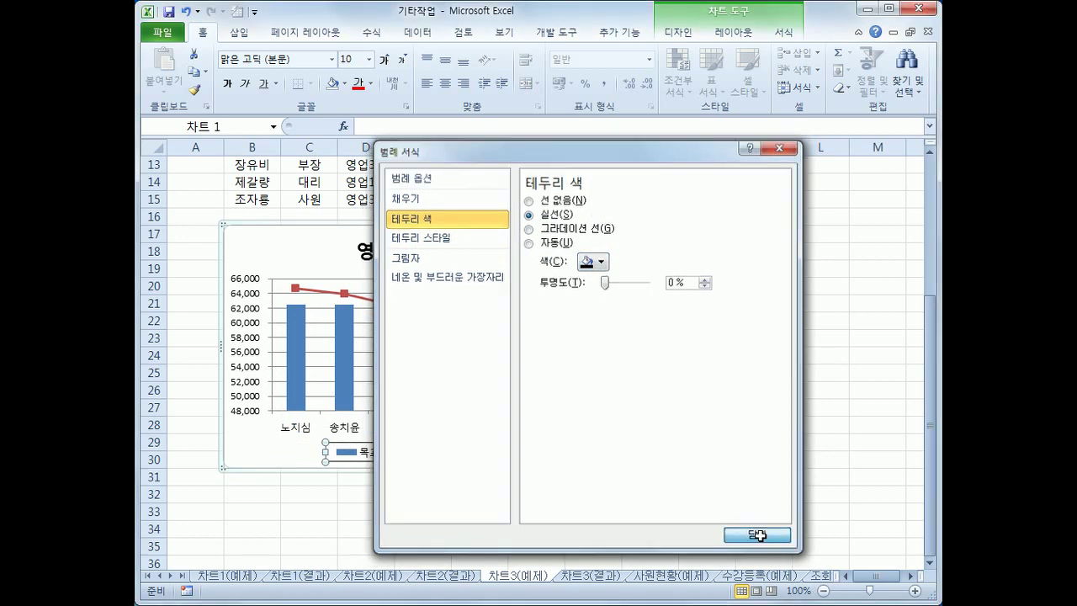
{"action": "left_click", "coordinate": [814, 525]}
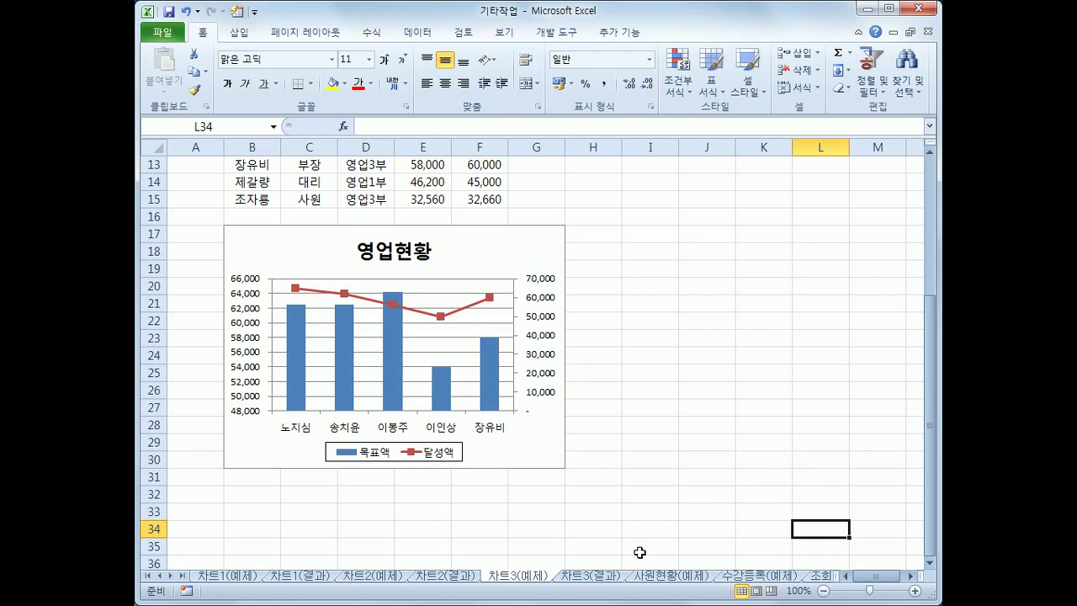
Compare the finished chart on the 차트3(예제) sheet with the model chart on the 차트3(결과) sheet.
{"action": "left_click", "coordinate": [601, 578]}
{"action": "scroll", "coordinate": [622, 535], "scroll_direction": "down", "scroll_amount": 3}
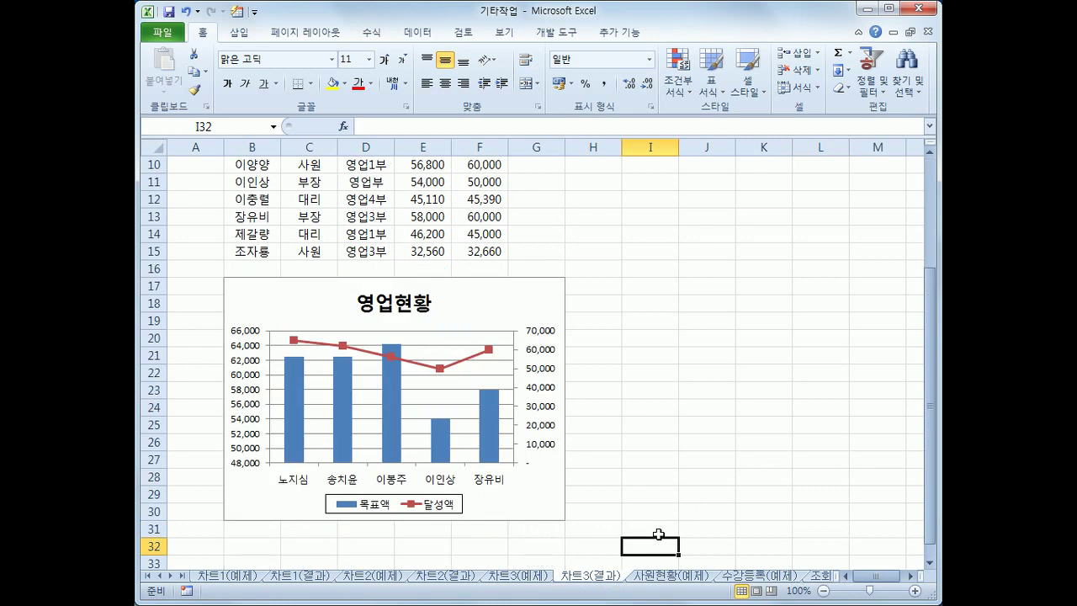
{"action": "left_click", "coordinate": [518, 576]}
{"action": "left_click", "coordinate": [565, 579]}
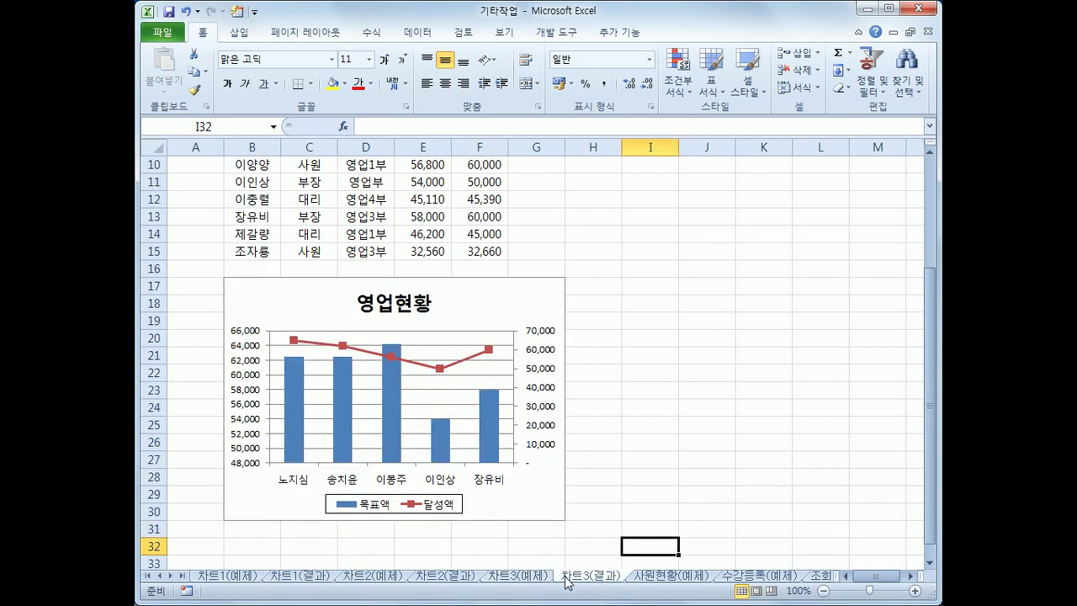